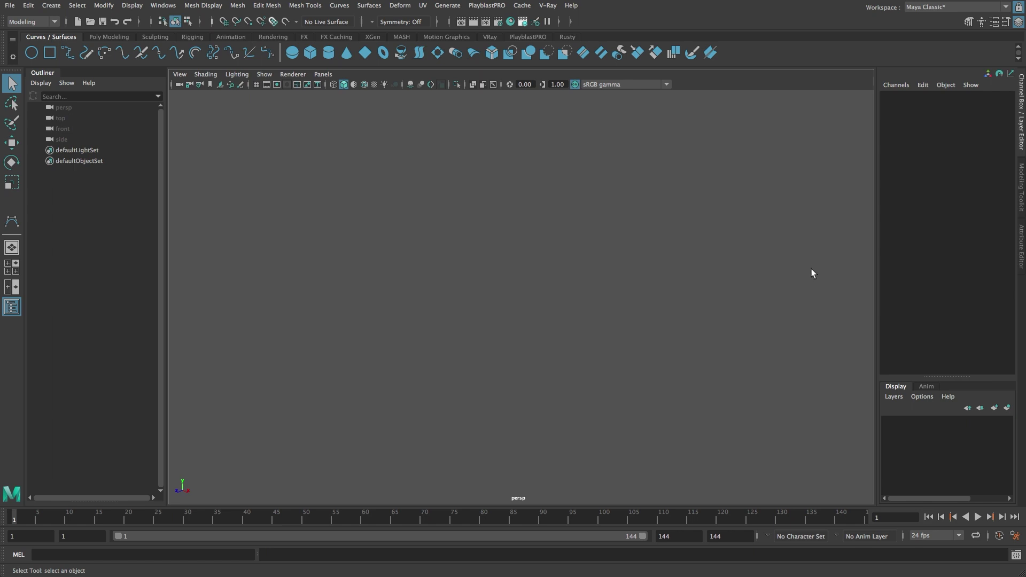
# Step: Open the lamp profile-curves scene from the scenes folder and dolly in on the base curves
pyautogui.click(11, 6)
pyautogui.click(33, 36)
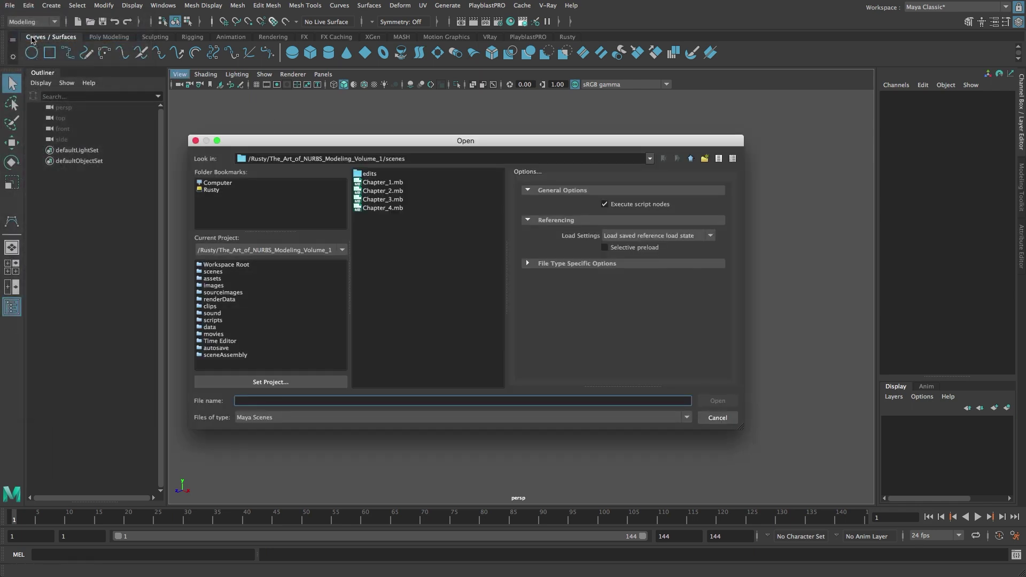
pyautogui.doubleClick(365, 198)
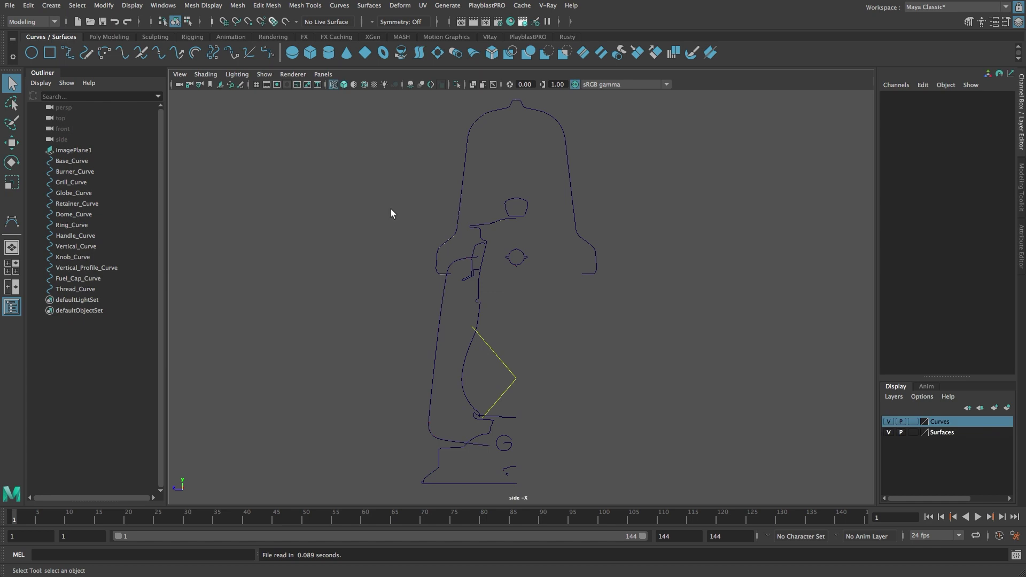
pyautogui.scroll(6, 438, 473)
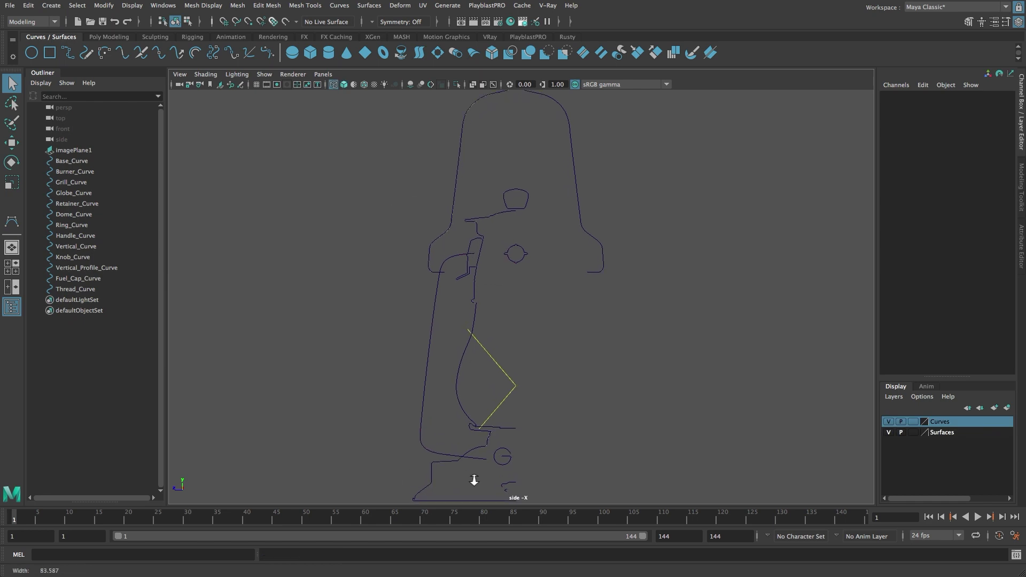
pyautogui.scroll(10, 360, 289)
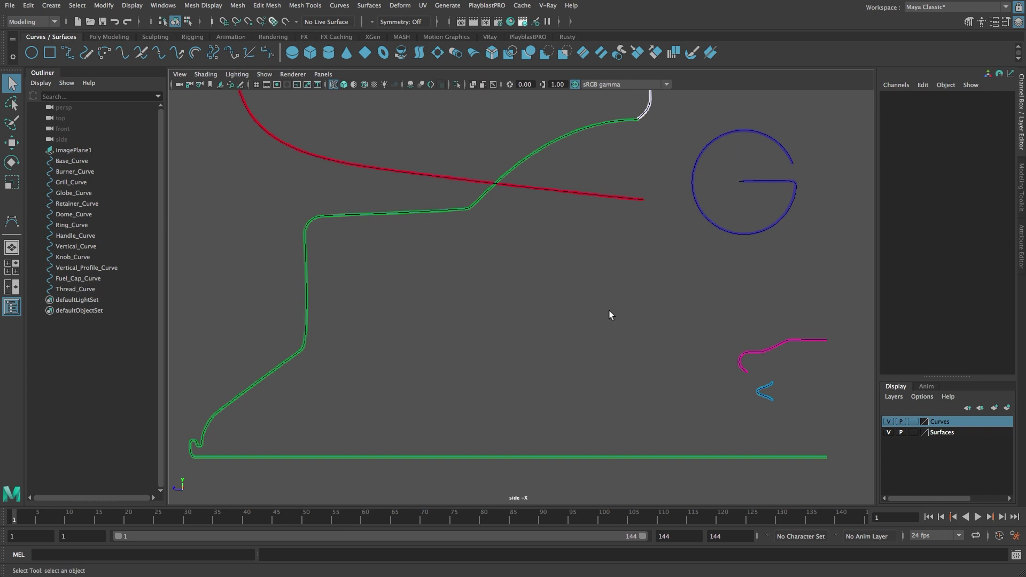
# Step: Revolve Base_Curve with reset Revolve settings and 64 segments
pyautogui.moveTo(324, 197)
pyautogui.mouseDown()
pyautogui.moveTo(361, 237)
pyautogui.moveTo(375, 234)
pyautogui.mouseUp()
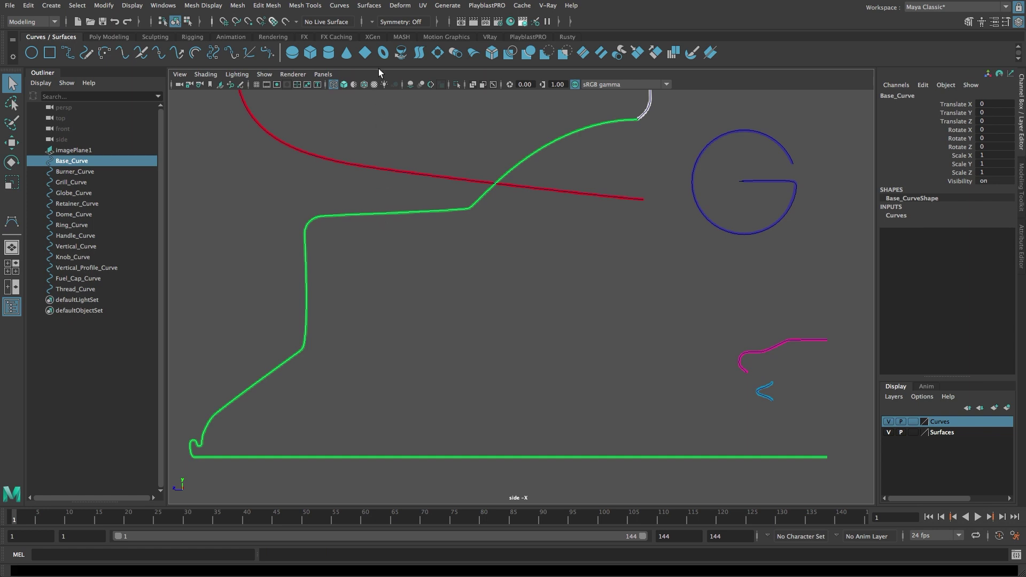
pyautogui.click(374, 6)
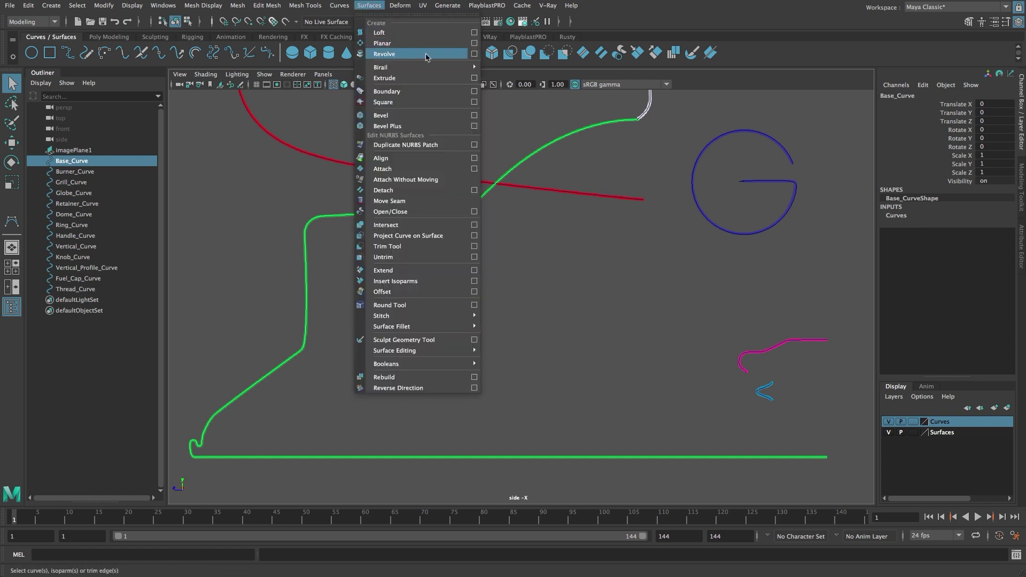
pyautogui.click(474, 54)
pyautogui.click(521, 154)
pyautogui.click(533, 177)
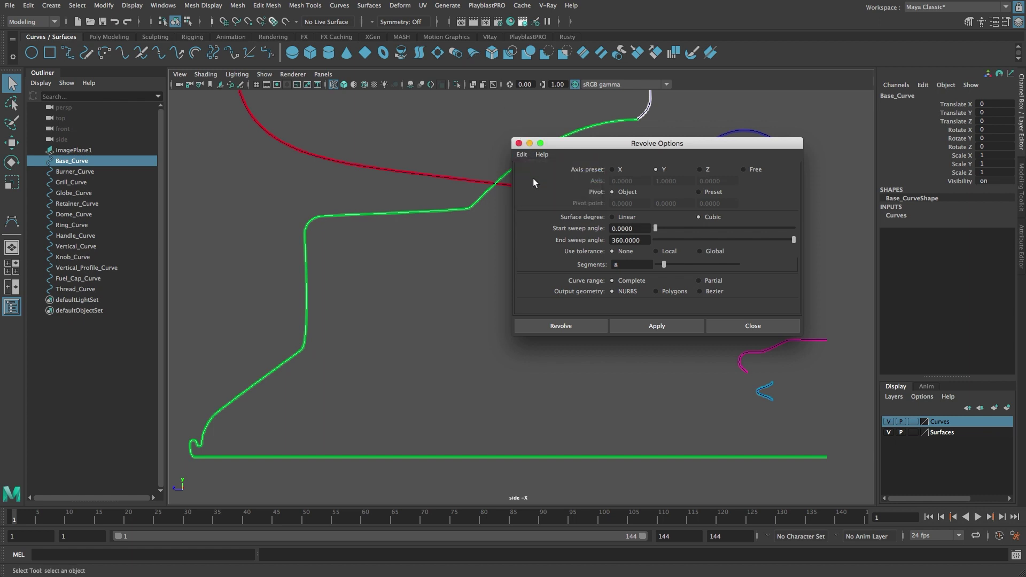
pyautogui.doubleClick(622, 265)
pyautogui.write('64')
pyautogui.press('Return')
pyautogui.click(585, 323)
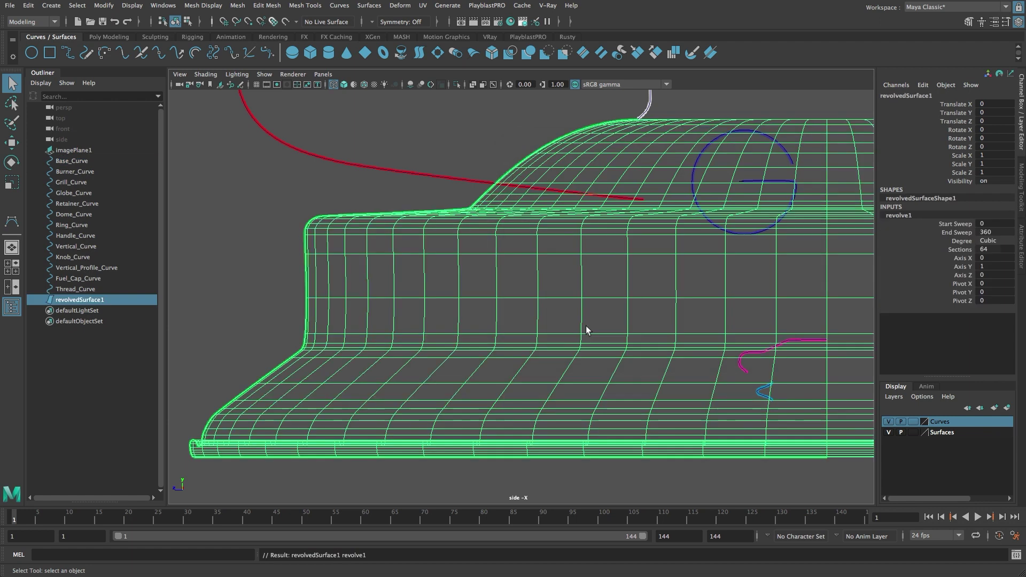
# Step: Rename the revolved surface Base_Surface and add it to the Surfaces layer
pyautogui.scroll(-3, 586, 326)
pyautogui.keyDown('alt'); pyautogui.moveTo(682, 222); pyautogui.dragTo(491, 302, button='middle'); pyautogui.keyUp('alt')
pyautogui.doubleClick(902, 95)
pyautogui.write('Base_Surface')
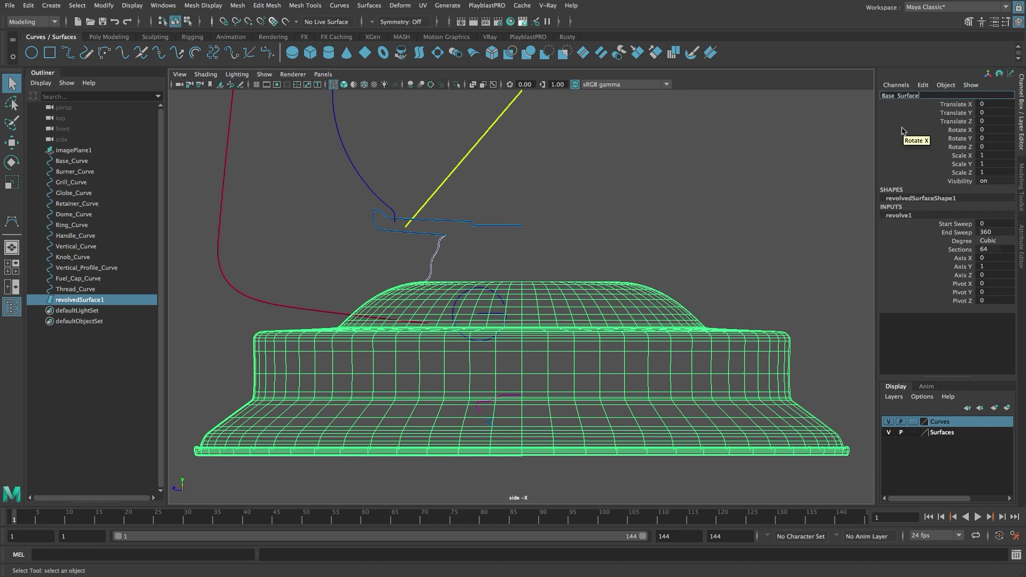
pyautogui.press('Return')
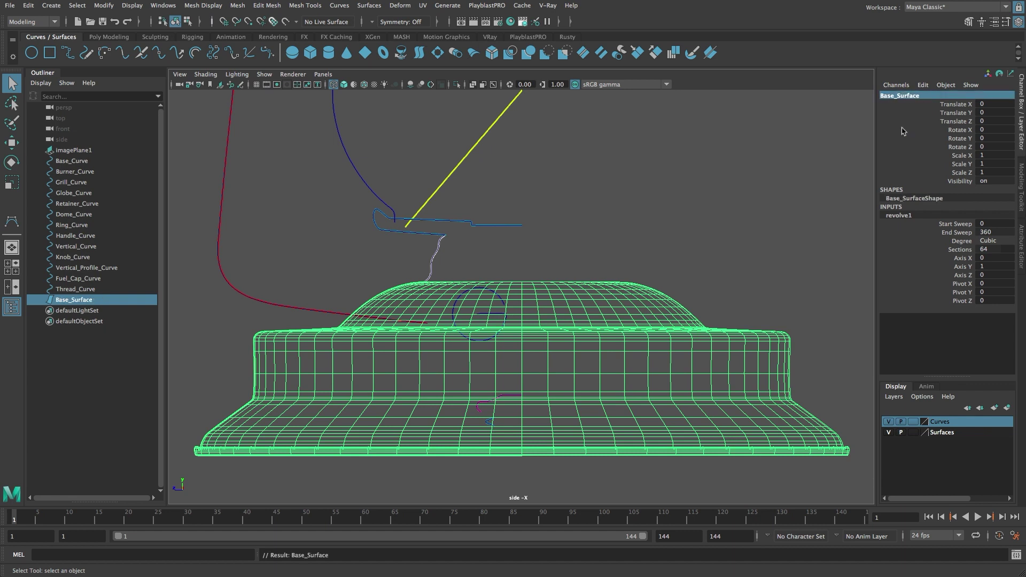
pyautogui.click(934, 434)
pyautogui.rightClick(931, 432)
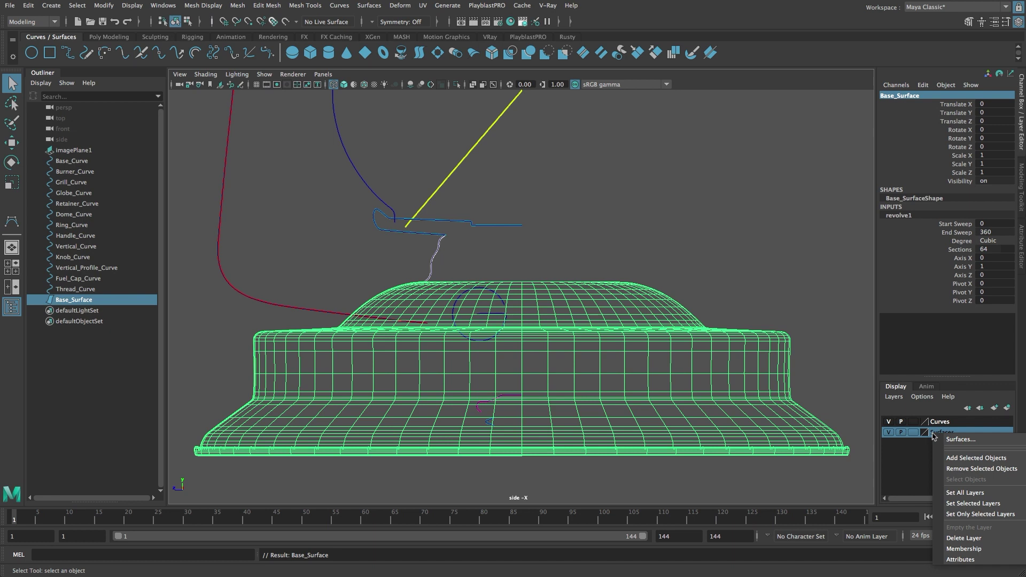
pyautogui.click(952, 459)
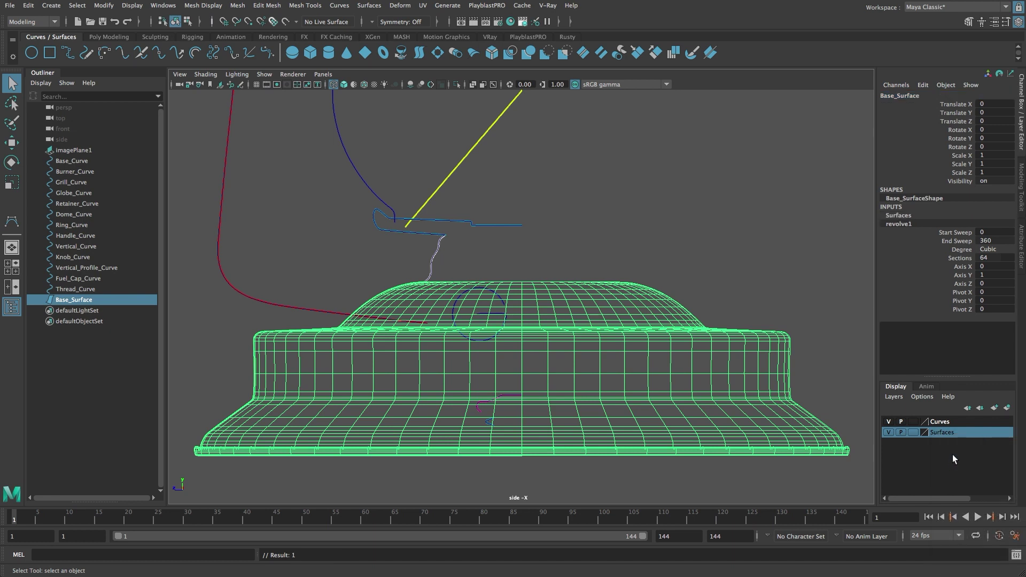
# Step: Toggle the Surfaces layer's visibility off and back on, collapsing the revolve1 attributes
pyautogui.click(888, 432)
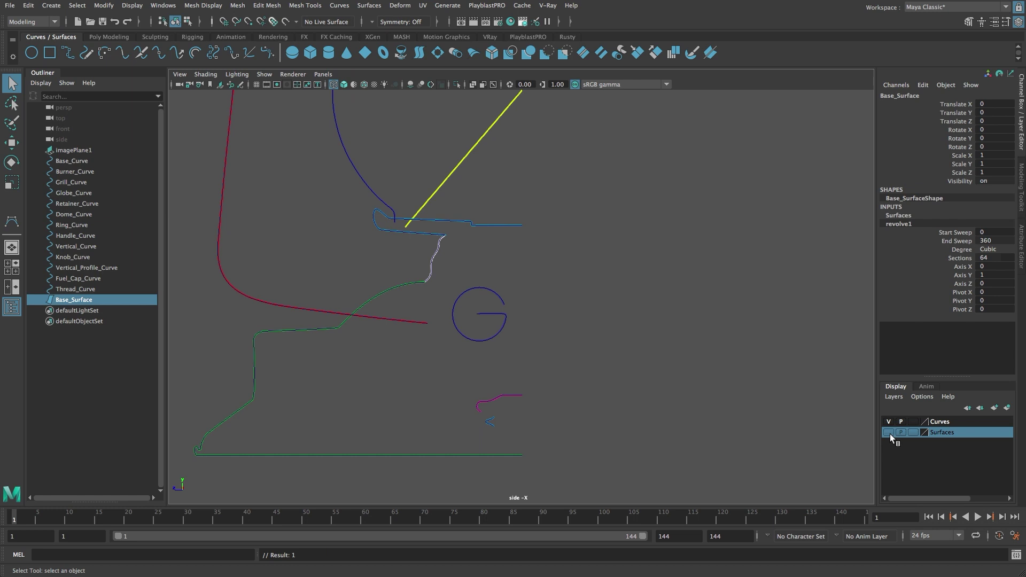
pyautogui.click(889, 432)
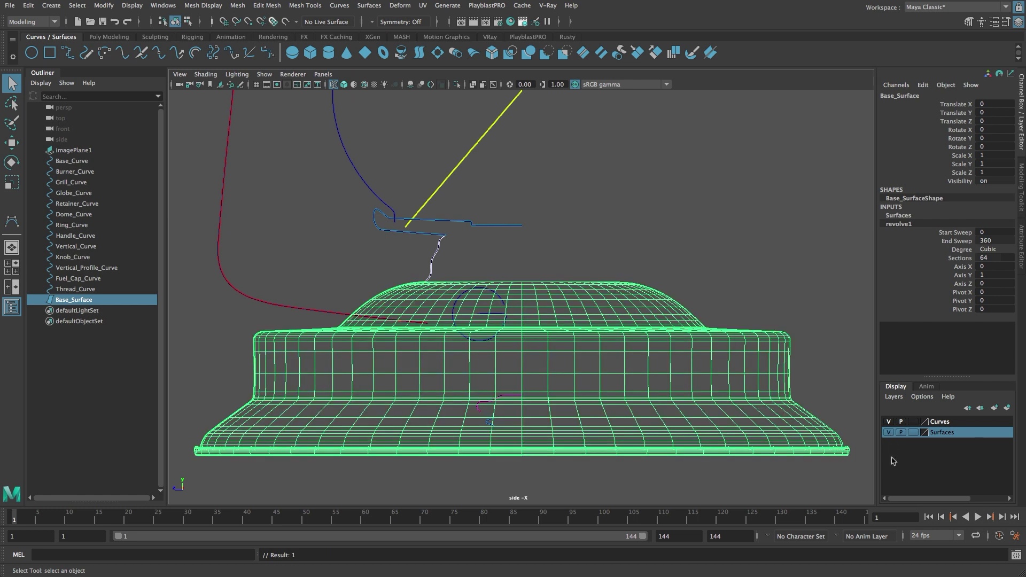
pyautogui.click(691, 382)
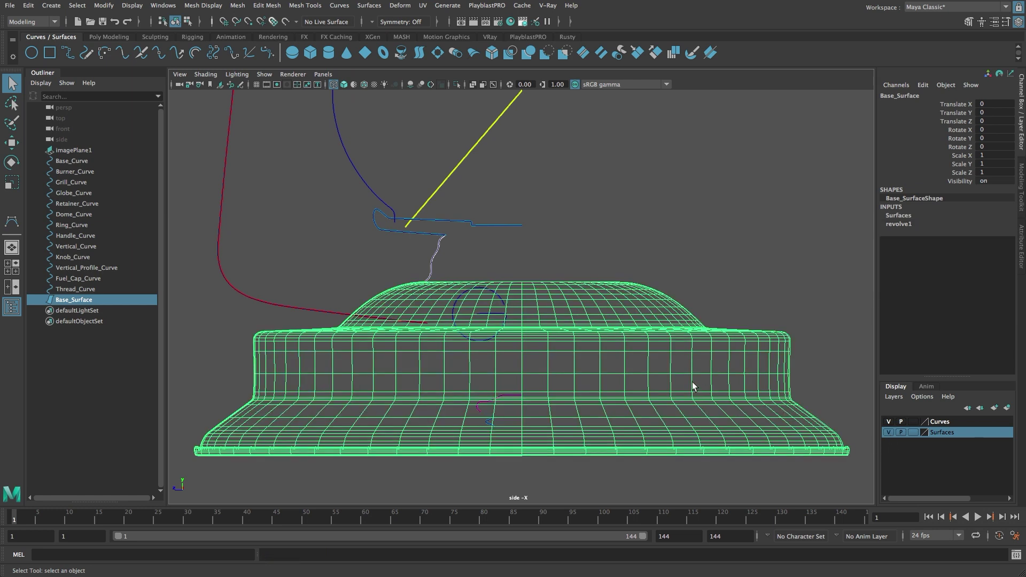
# Step: Switch the view to shaded display with Wireframe on Shaded, then clear the selection
pyautogui.press('6')
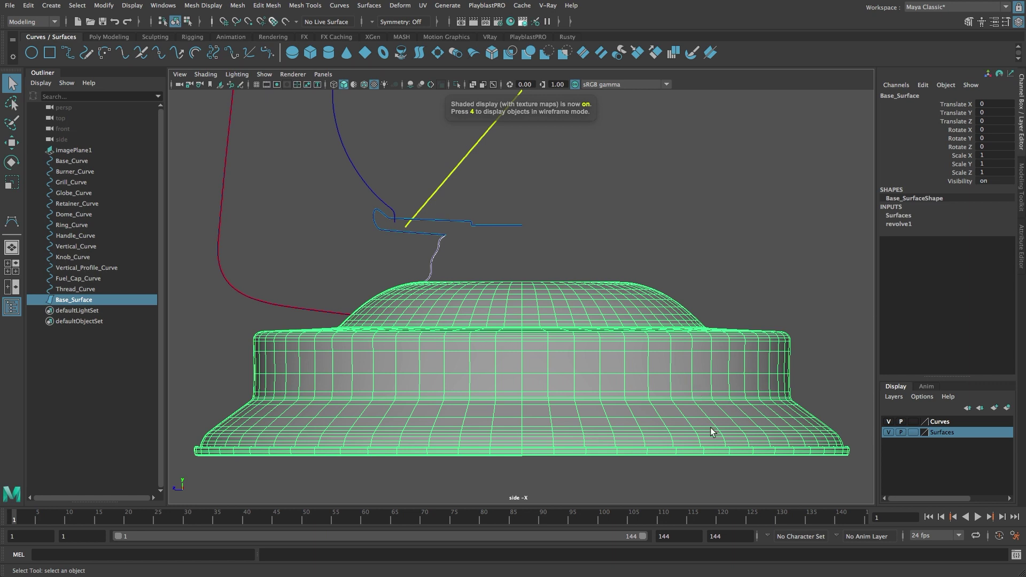
pyautogui.click(216, 78)
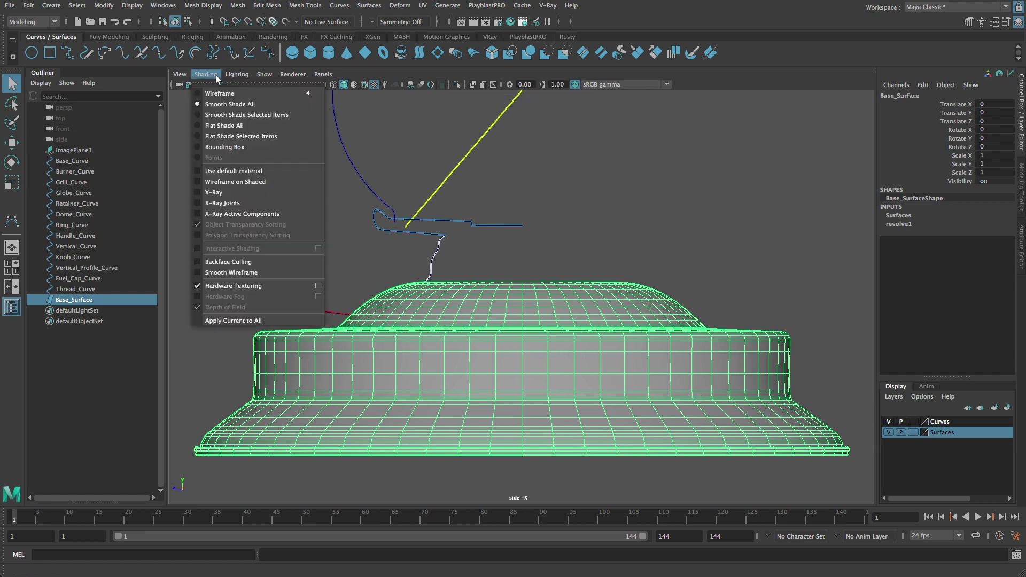
pyautogui.click(272, 182)
pyautogui.click(273, 186)
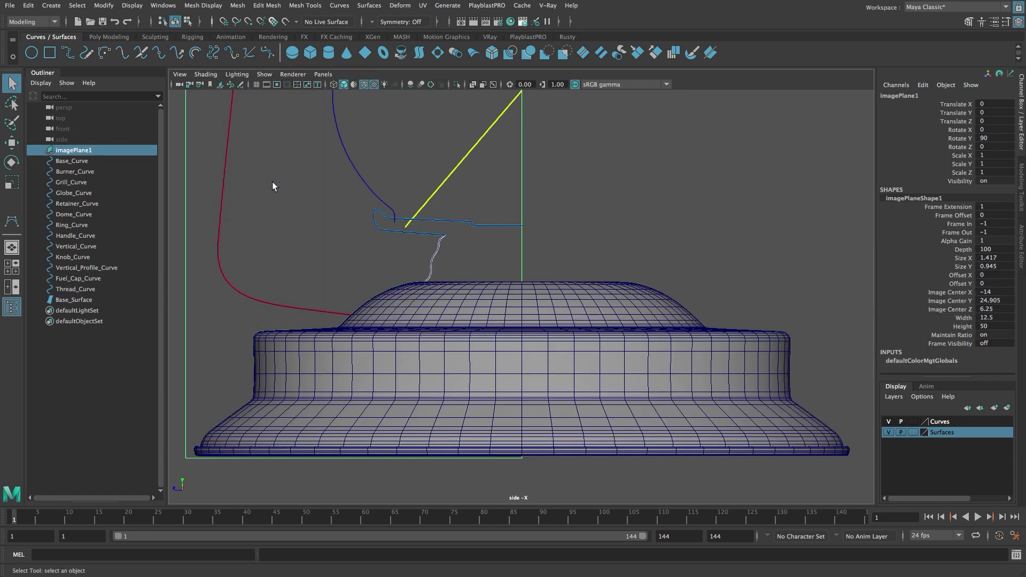
pyautogui.click(537, 233)
pyautogui.scroll(5, 545, 235)
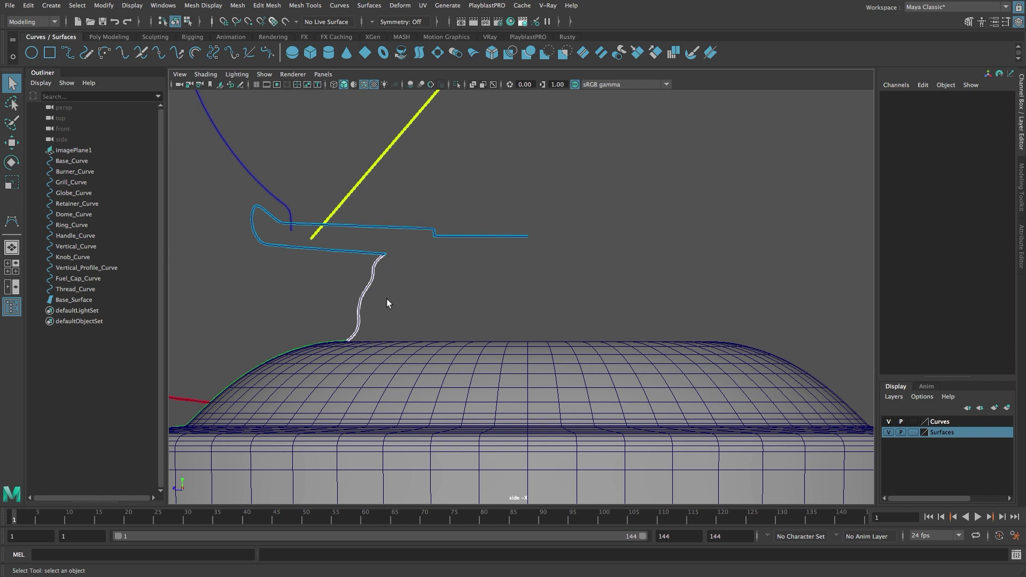
# Step: Revolve Burner_Curve into a surface
pyautogui.click(362, 300)
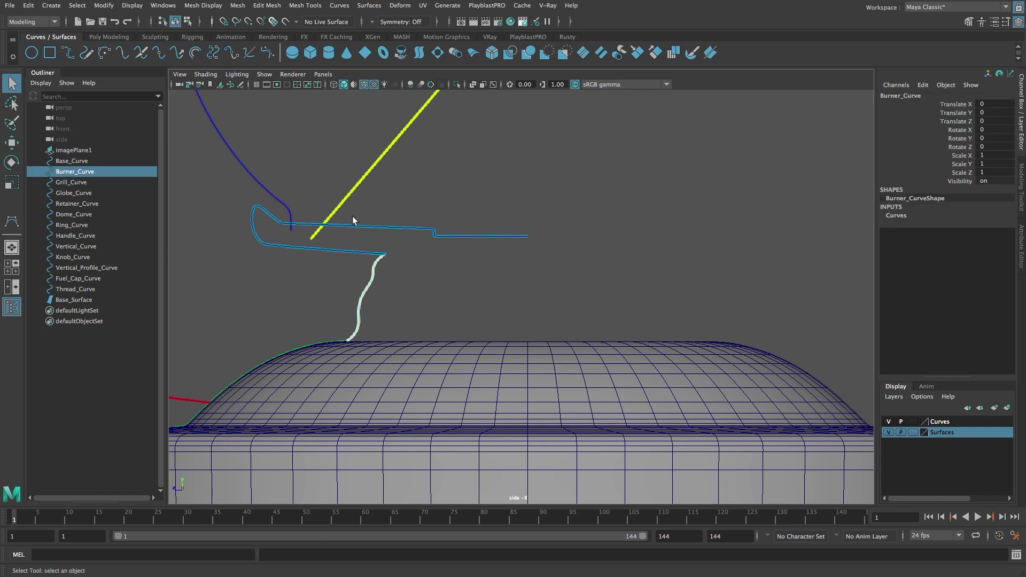
pyautogui.click(372, 6)
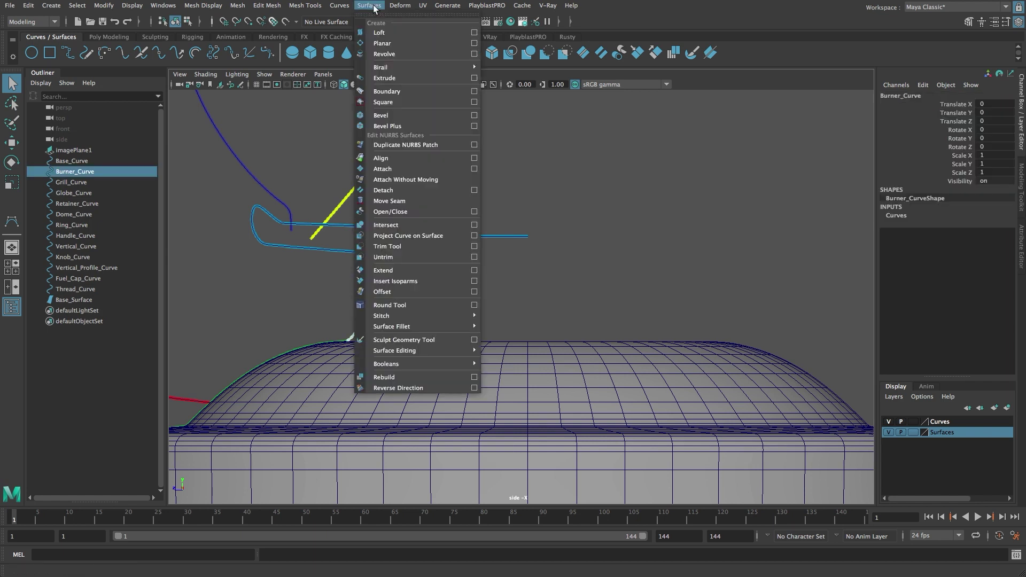
pyautogui.click(398, 54)
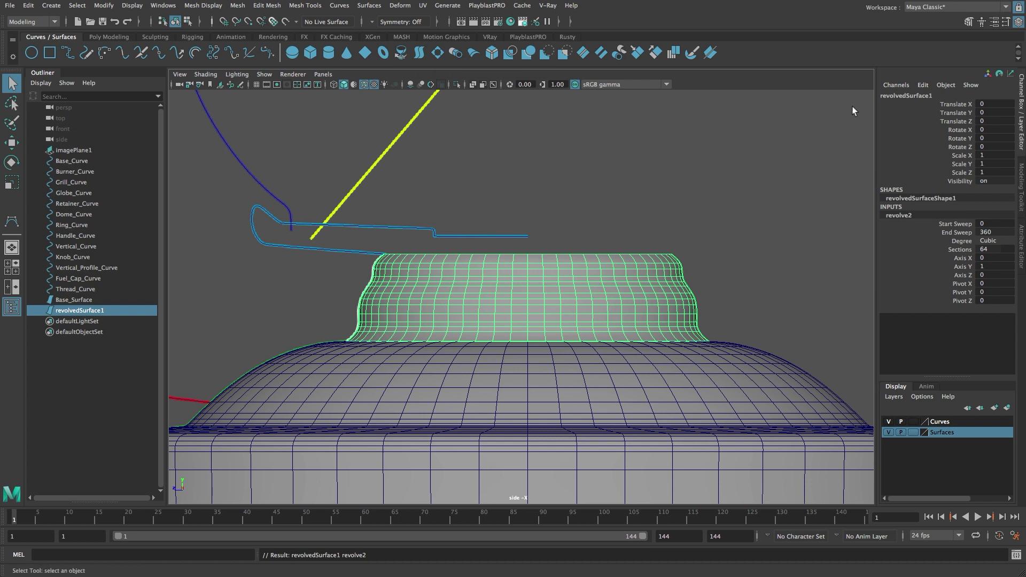
# Step: Name the burner surface Burner_Surface and add it to the Surfaces layer
pyautogui.click(890, 97)
pyautogui.write('Burner Surface')
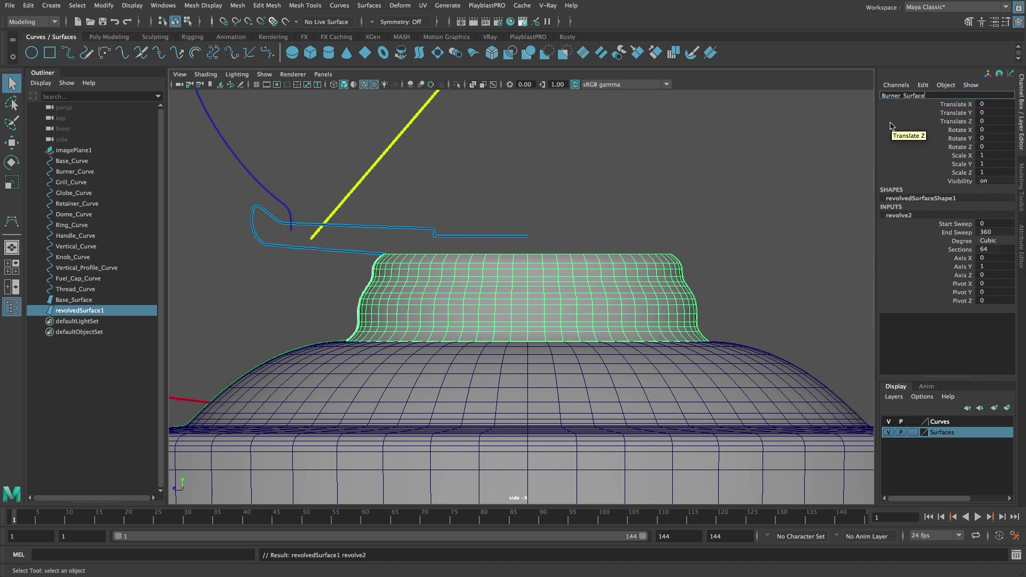
pyautogui.press('Return')
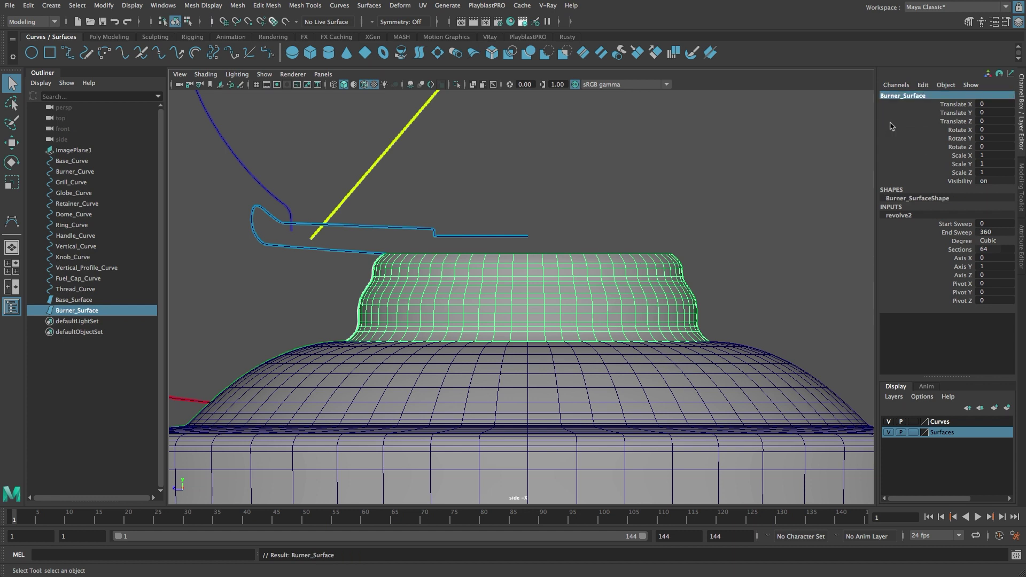
pyautogui.rightClick(940, 437)
pyautogui.click(960, 460)
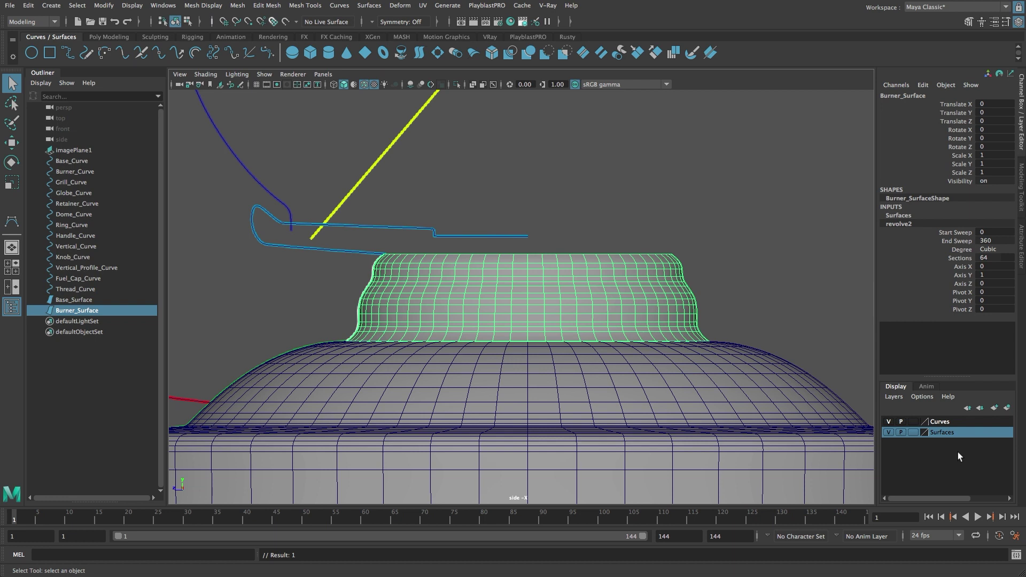
# Step: Revolve Grill_Curve into a surface and select the result
pyautogui.click(357, 226)
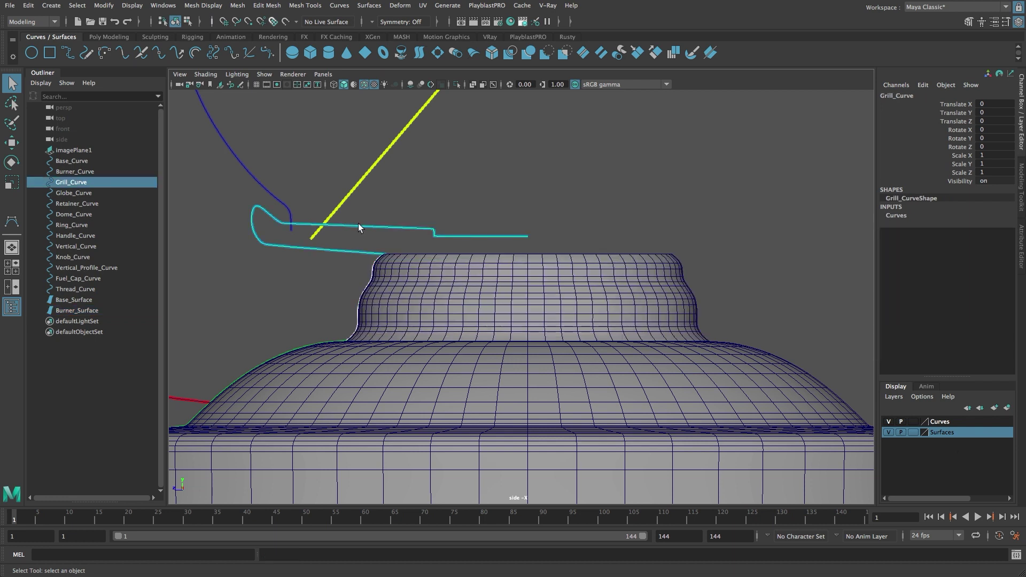
pyautogui.click(369, 5)
pyautogui.click(405, 56)
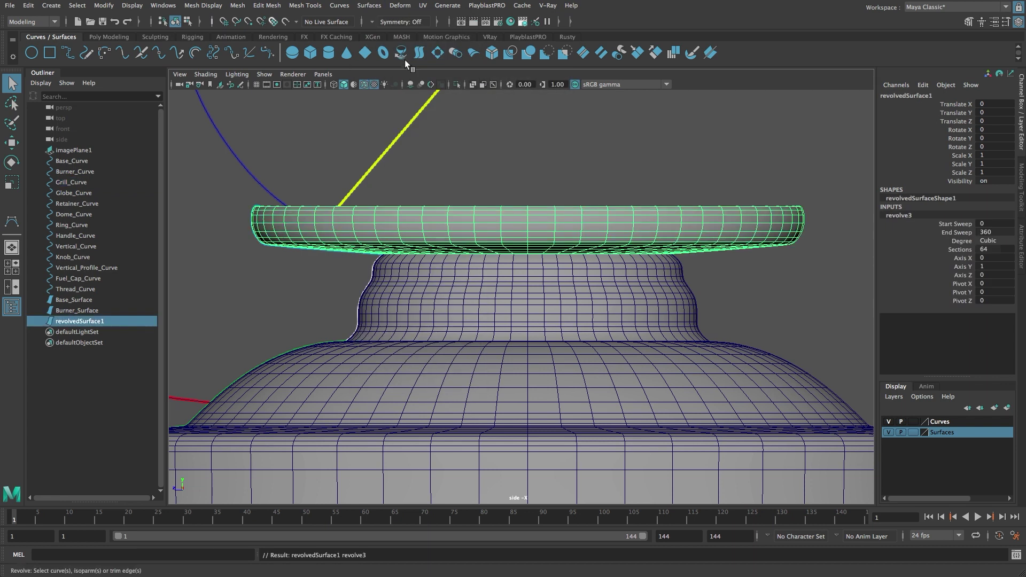
pyautogui.click(441, 180)
pyautogui.scroll(-2, 569, 248)
pyautogui.scroll(-1, 427, 239)
pyautogui.click(460, 262)
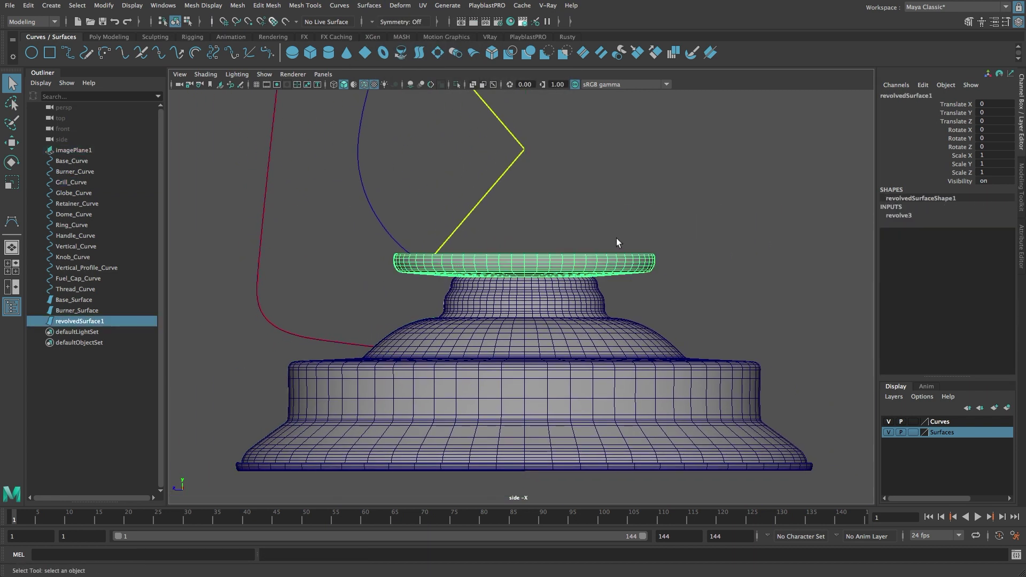
# Step: Name it Grill_Surface, add it to the Surfaces layer, and zoom toward the globe curve
pyautogui.click(898, 96)
pyautogui.write('Grill_Surface')
pyautogui.press('Return')
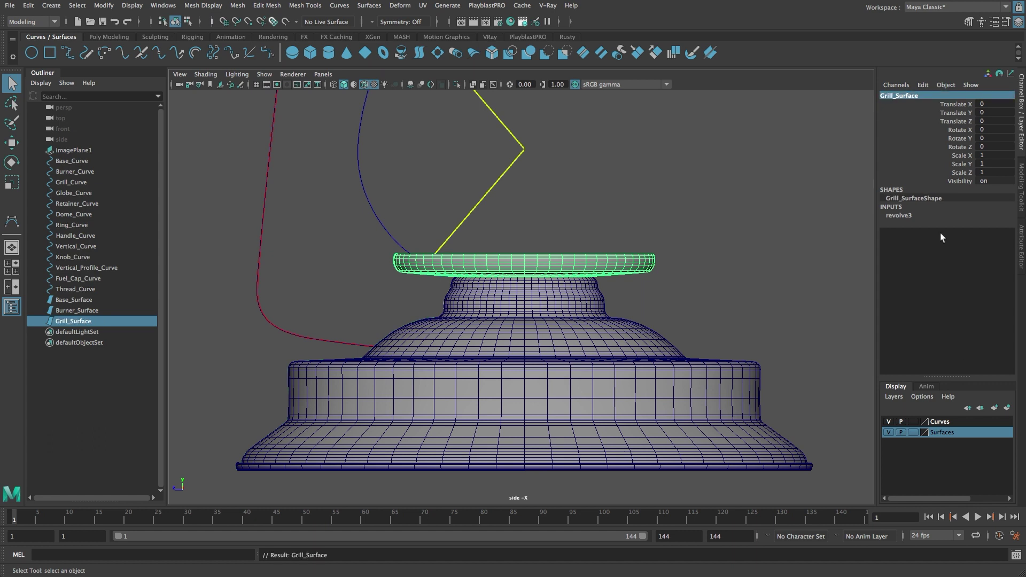
pyautogui.rightClick(935, 433)
pyautogui.click(962, 458)
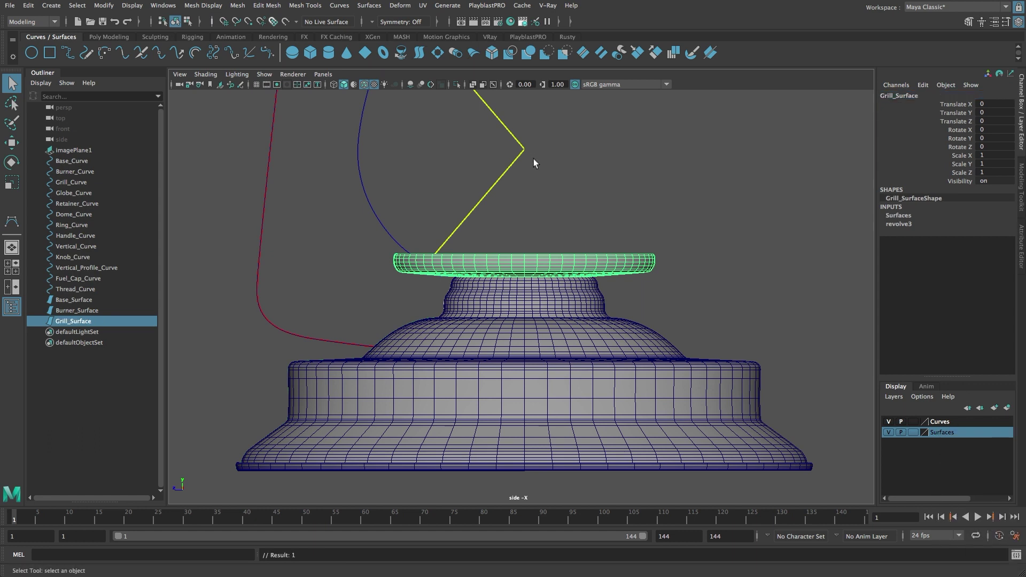
pyautogui.keyDown('alt'); pyautogui.moveTo(541, 130); pyautogui.dragTo(432, 251, button='right'); pyautogui.keyUp('alt')
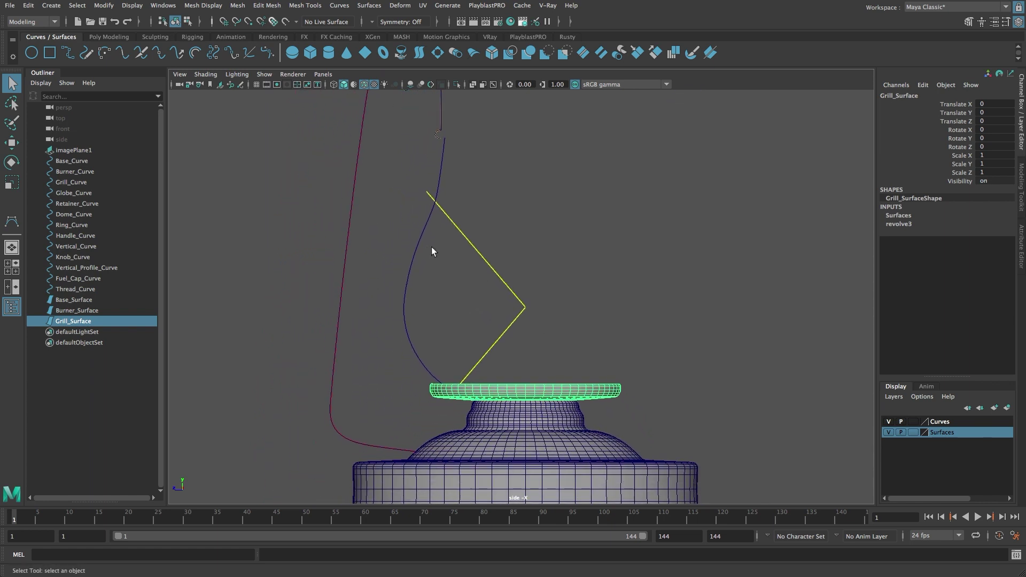
# Step: Revolve Globe_Curve into a surface
pyautogui.click(421, 250)
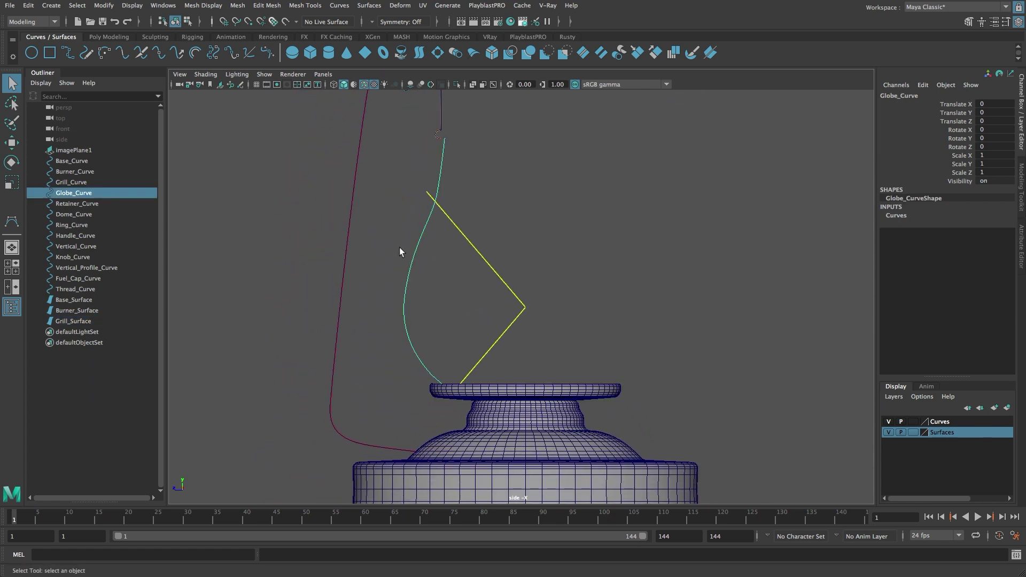
pyautogui.click(369, 6)
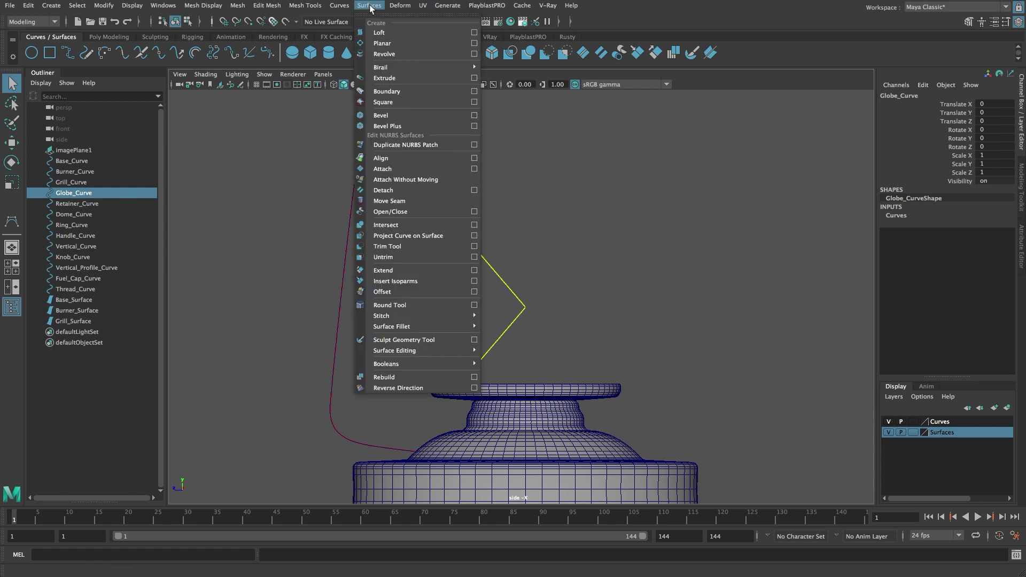
pyautogui.click(394, 55)
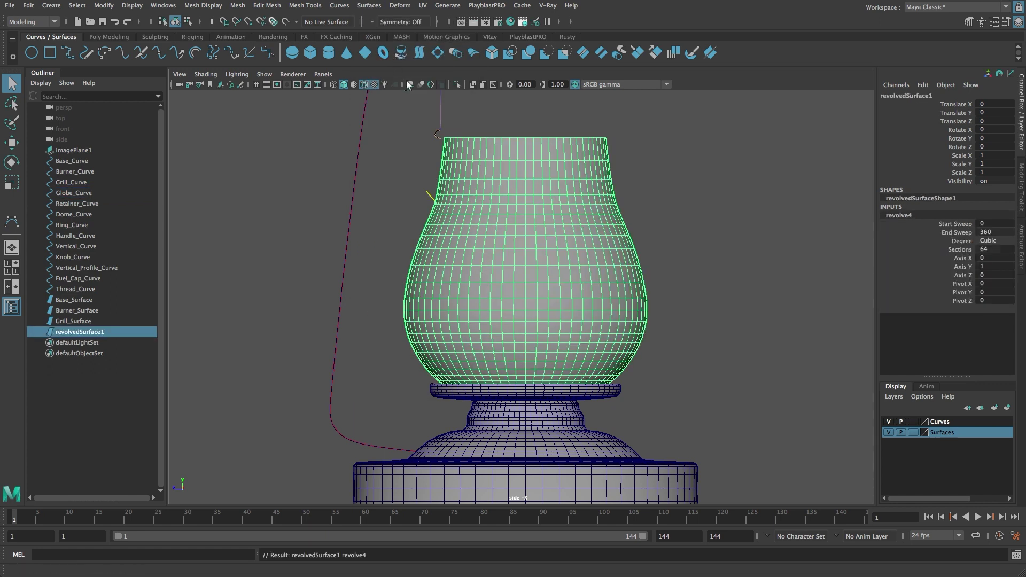
# Step: Name the globe surface Globe_Surface and add it to the Surfaces layer
pyautogui.doubleClick(902, 96)
pyautogui.write('Globe_Surface')
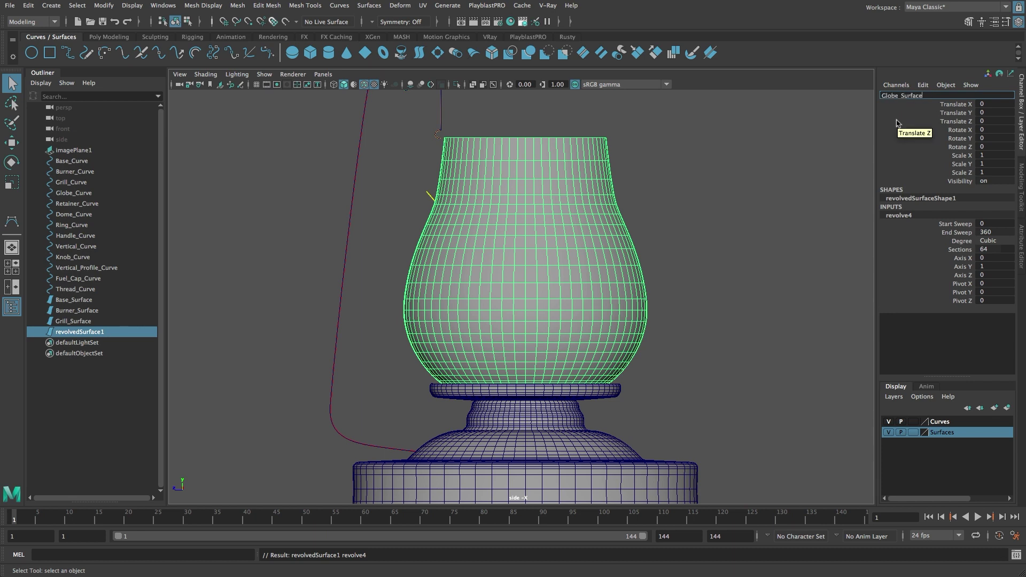
pyautogui.press('Return')
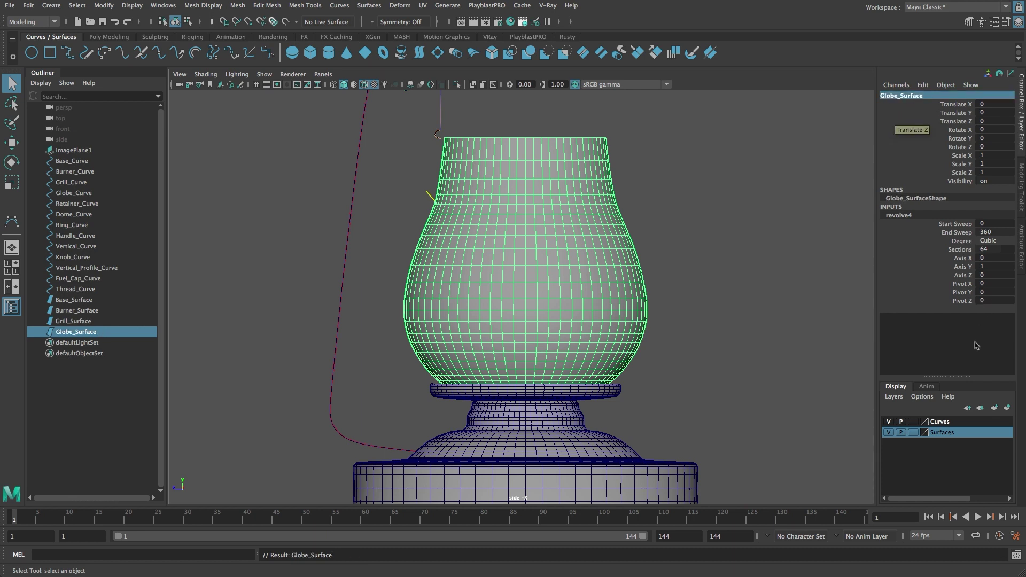
pyautogui.rightClick(941, 433)
pyautogui.click(956, 462)
# Step: Bring the curves above the globe into view and select the retainer profile curve
pyautogui.scroll(2, 642, 160)
pyautogui.keyDown('alt'); pyautogui.moveTo(642, 160); pyautogui.dragTo(607, 351, button='middle'); pyautogui.keyUp('alt')
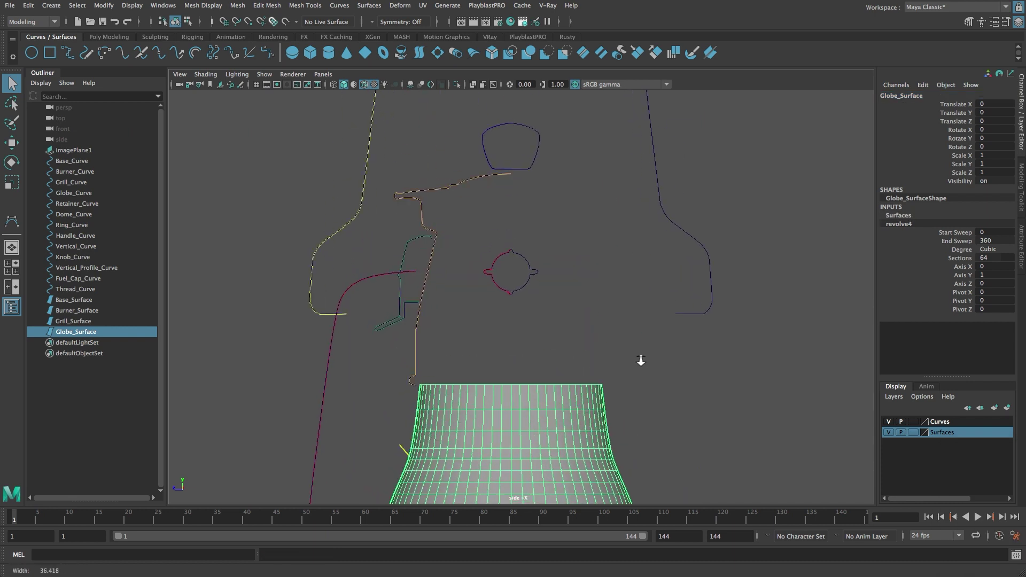
pyautogui.click(415, 353)
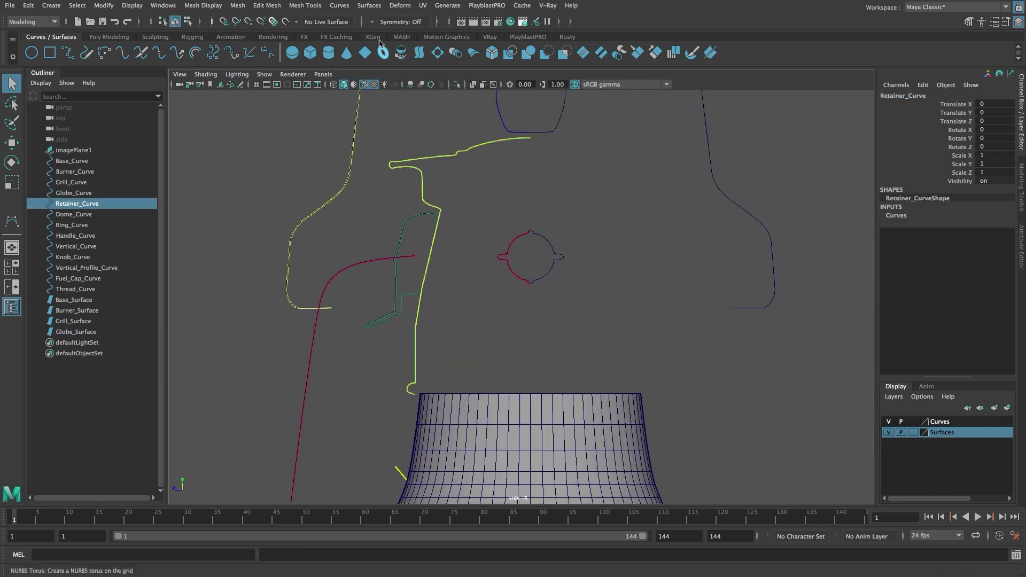
# Step: Revolve the retainer curve, name it Retainer_Surface, and put it on the Surfaces layer
pyautogui.click(368, 5)
pyautogui.click(406, 55)
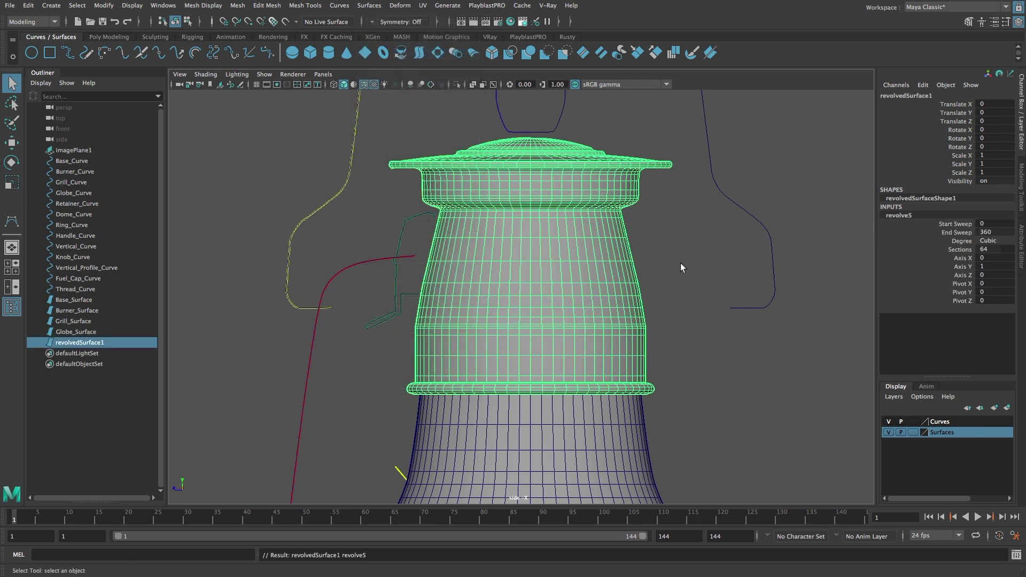
pyautogui.doubleClick(889, 95)
pyautogui.write('Retainer_Surface')
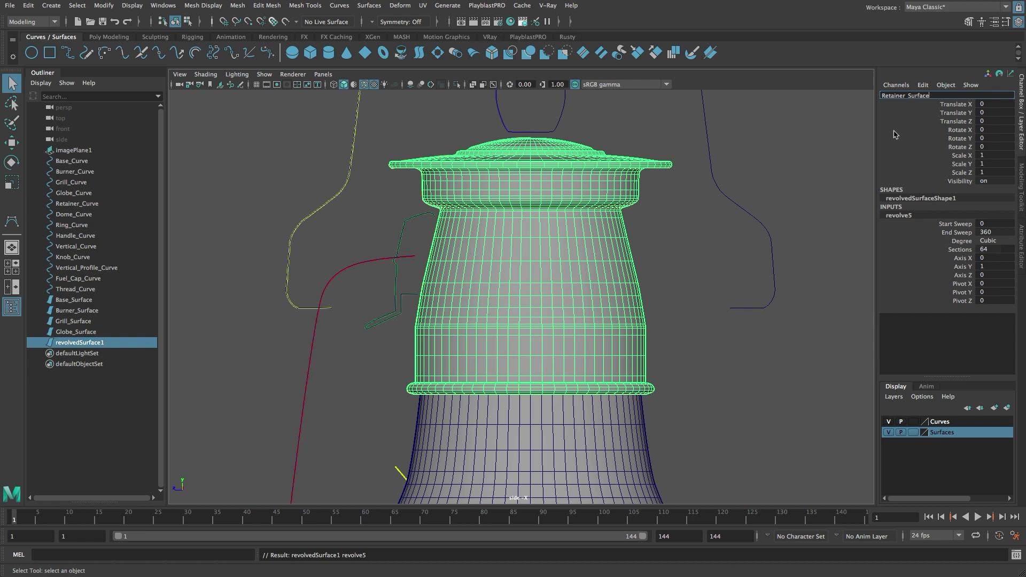
pyautogui.press('Return')
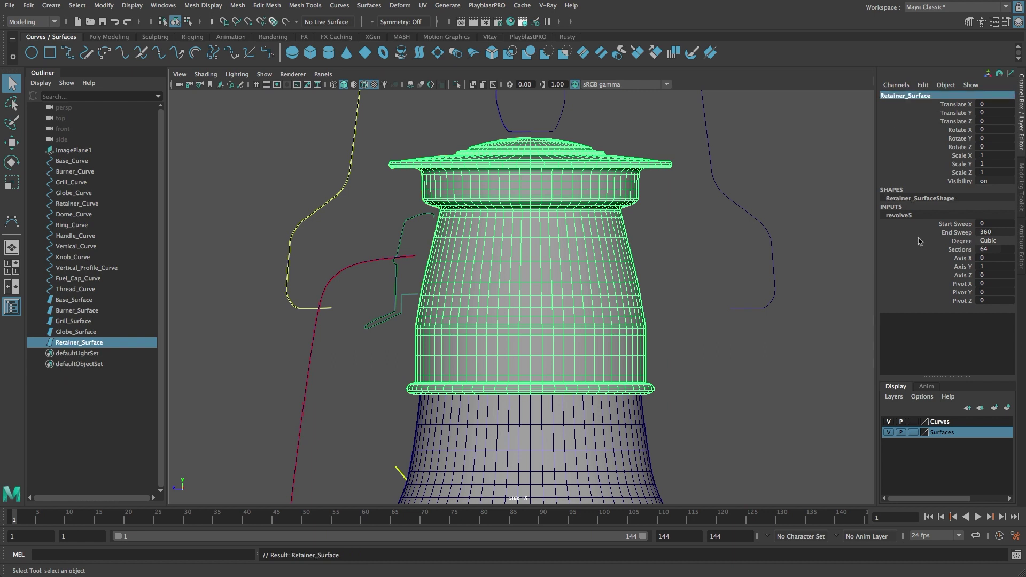
pyautogui.rightClick(933, 434)
pyautogui.click(949, 462)
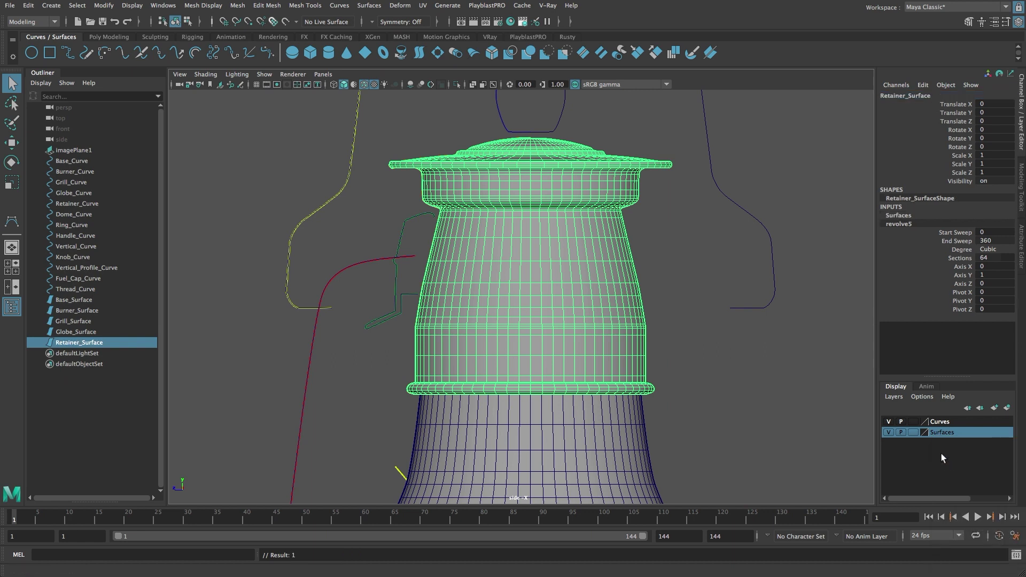
# Step: Select Dome_Curve and revolve it into a surface
pyautogui.click(397, 284)
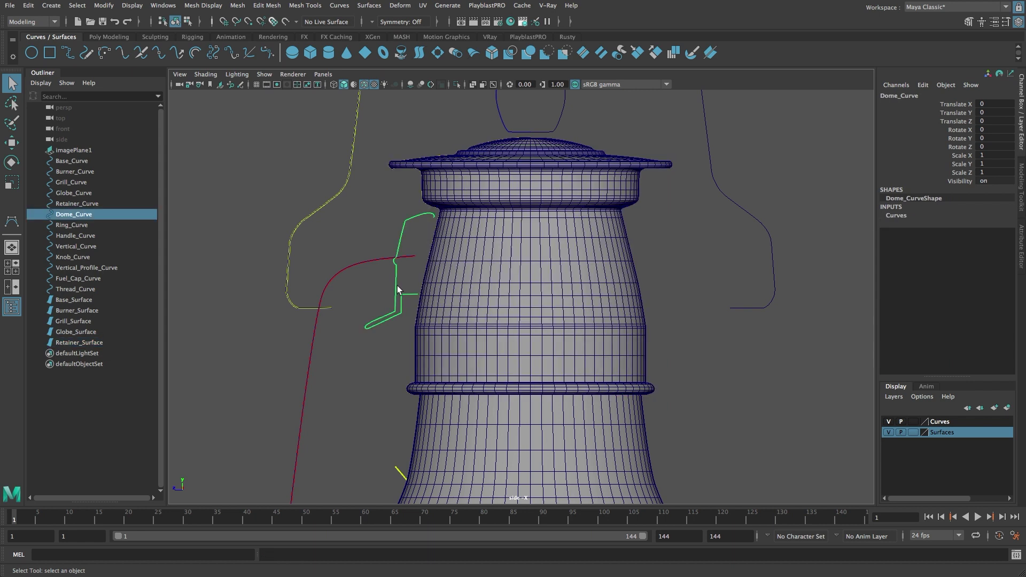
pyautogui.keyDown('alt'); pyautogui.moveTo(369, 282); pyautogui.dragTo(592, 355, button='right'); pyautogui.keyUp('alt')
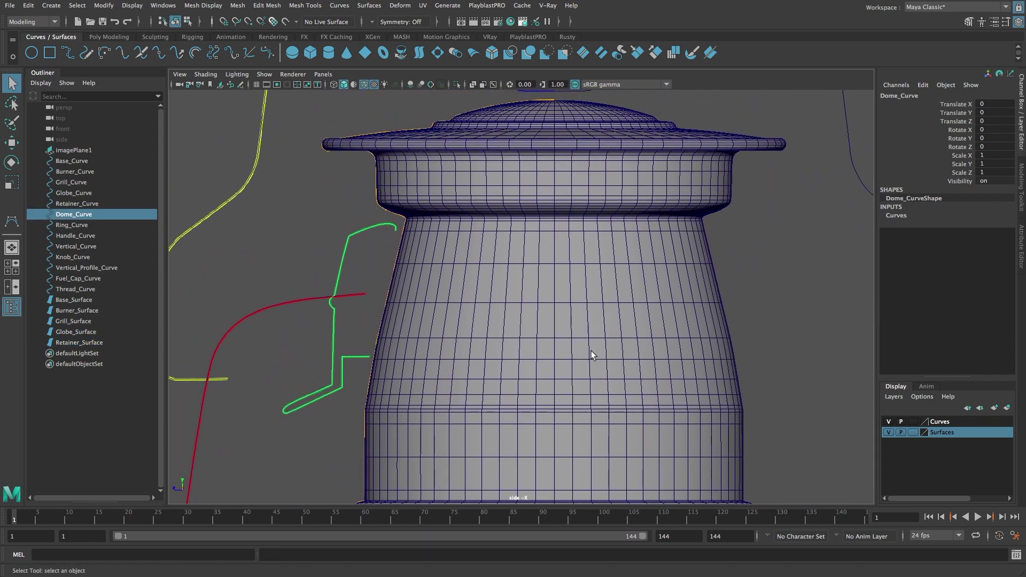
pyautogui.click(368, 5)
pyautogui.click(401, 54)
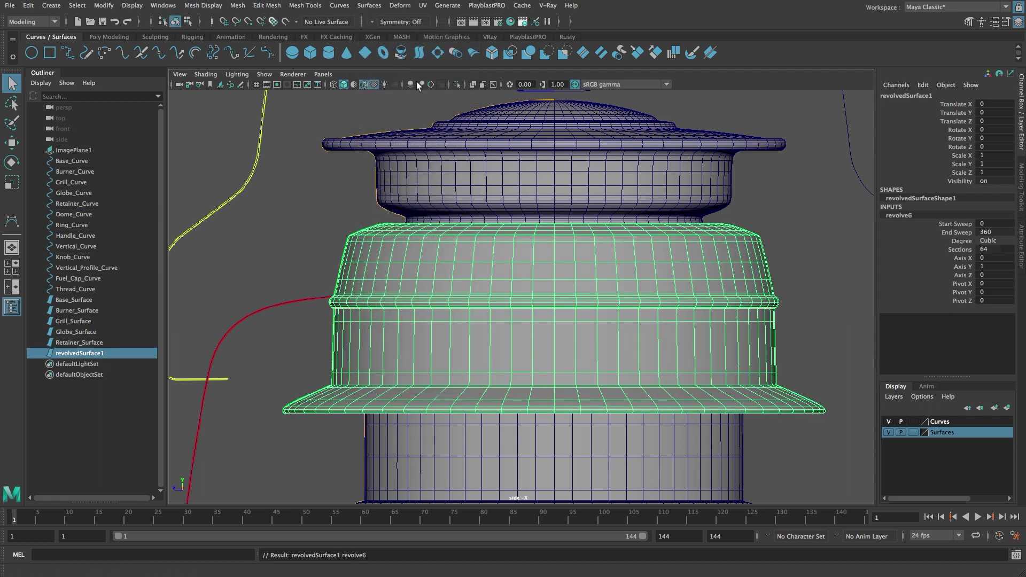
# Step: Name it Dome_Surface, add it to the Surfaces layer, then hide that layer
pyautogui.click(902, 96)
pyautogui.write('Dome_Surface')
pyautogui.press('Return')
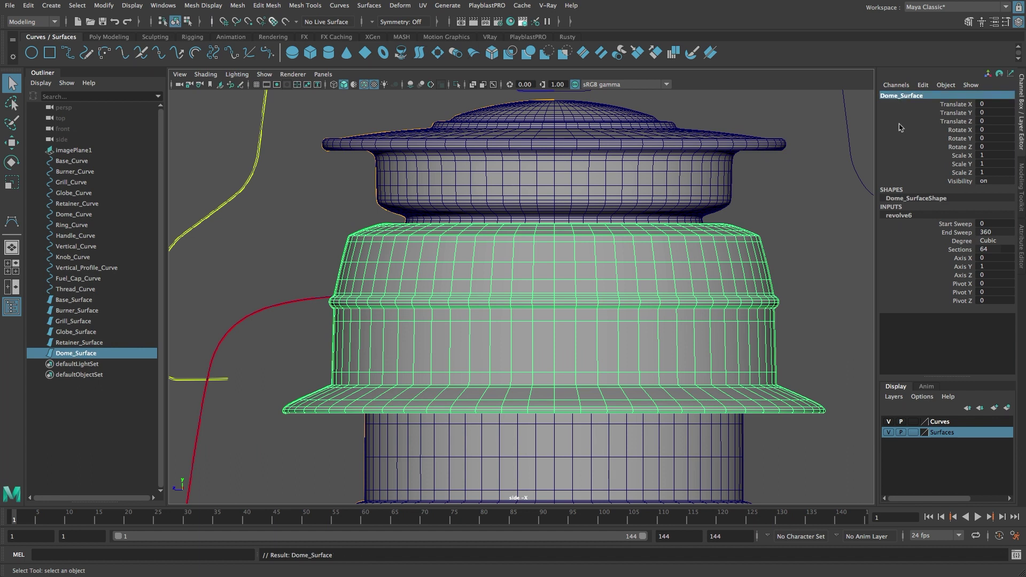
pyautogui.rightClick(934, 438)
pyautogui.click(957, 462)
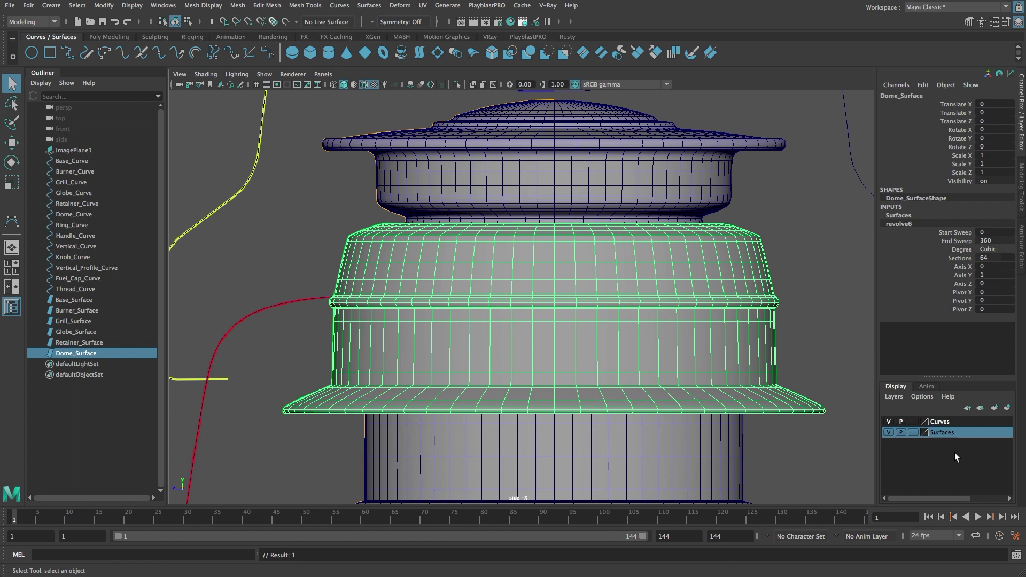
pyautogui.click(888, 432)
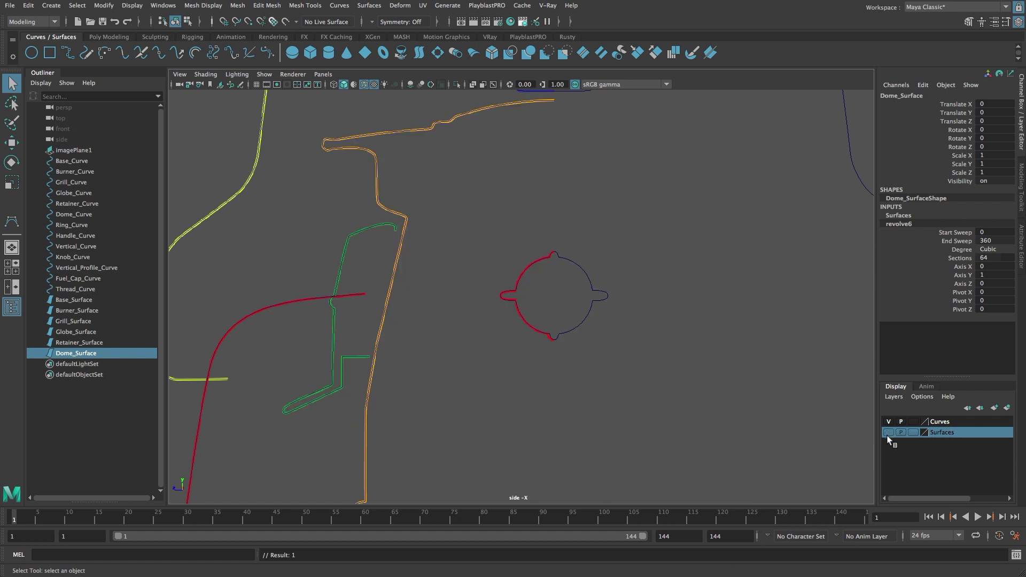
# Step: Center the pivot of Vertical_Profile_Curve and set its Rotate Y to 90
pyautogui.click(857, 439)
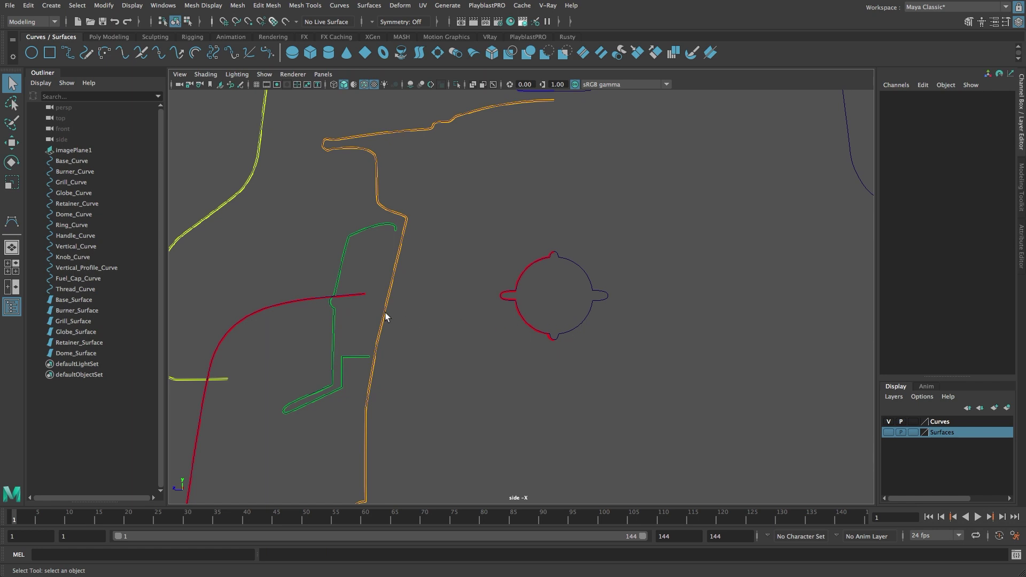
pyautogui.click(90, 268)
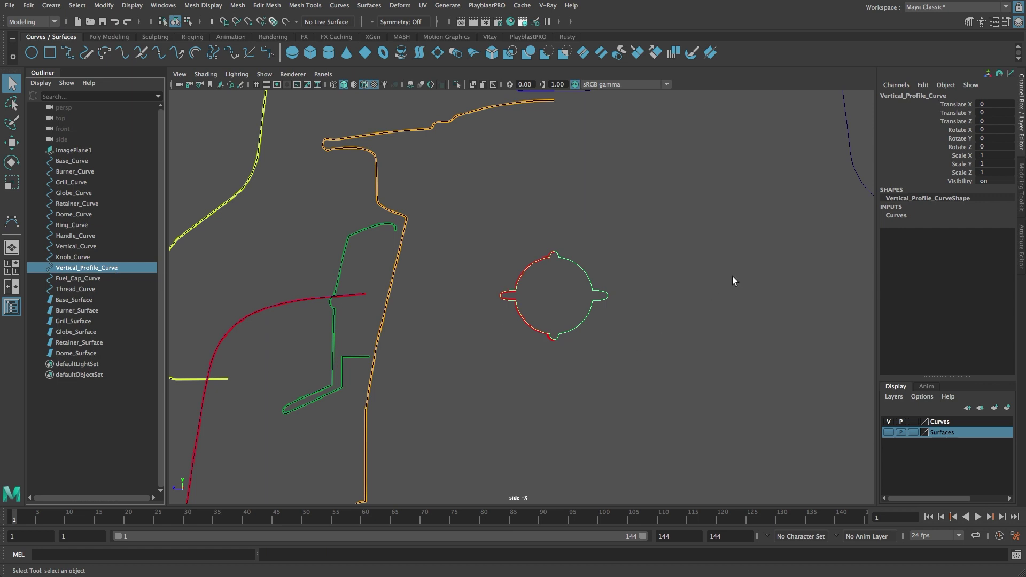
pyautogui.click(104, 5)
pyautogui.click(145, 83)
pyautogui.click(991, 138)
pyautogui.write('9')
pyautogui.press('Return')
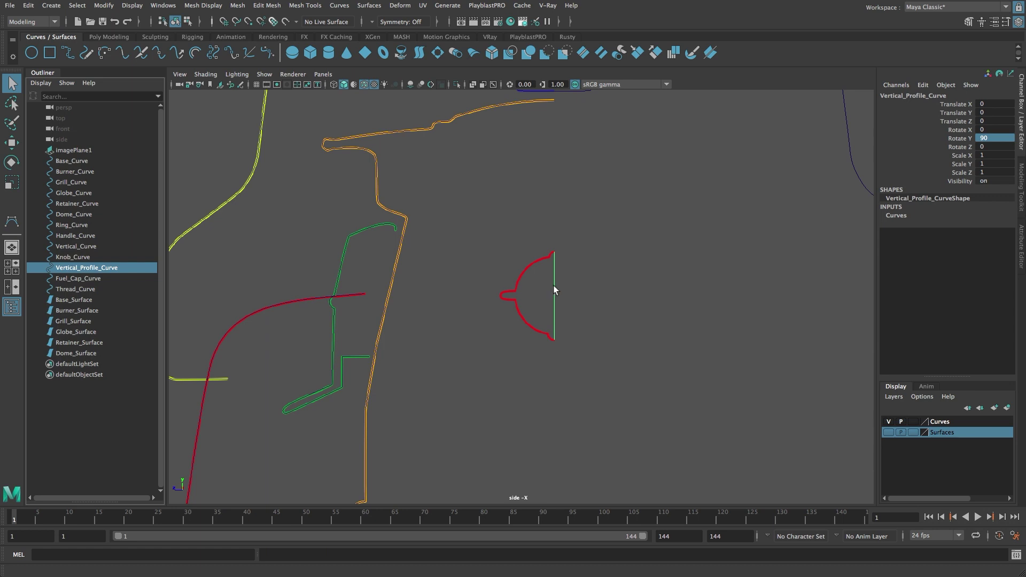
# Step: With curve snapping on, move the profile onto the end of Vertical_Curve
pyautogui.click(236, 22)
pyautogui.click(14, 142)
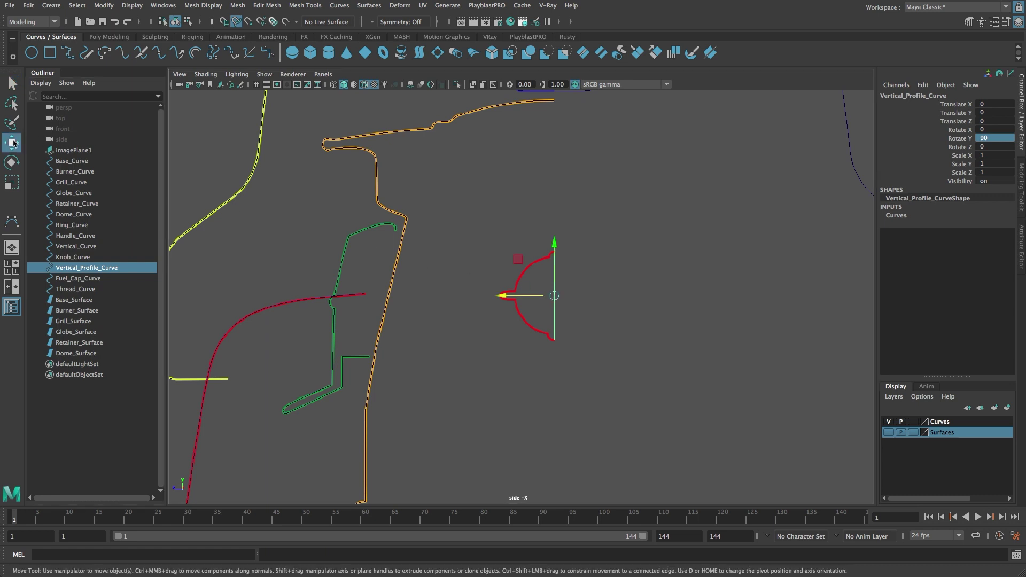
pyautogui.moveTo(497, 297); pyautogui.dragTo(398, 338)
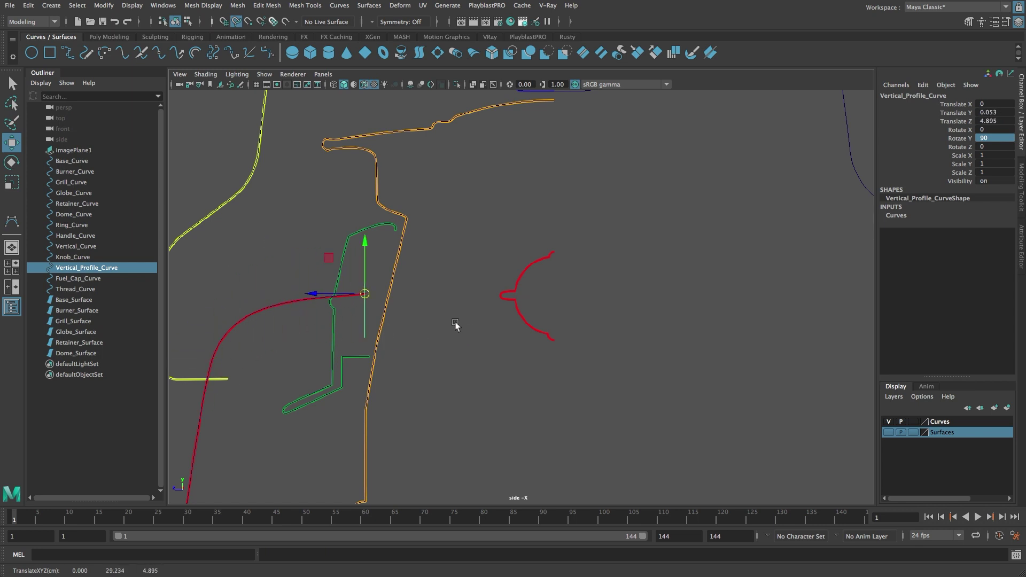
pyautogui.scroll(-6, 595, 298)
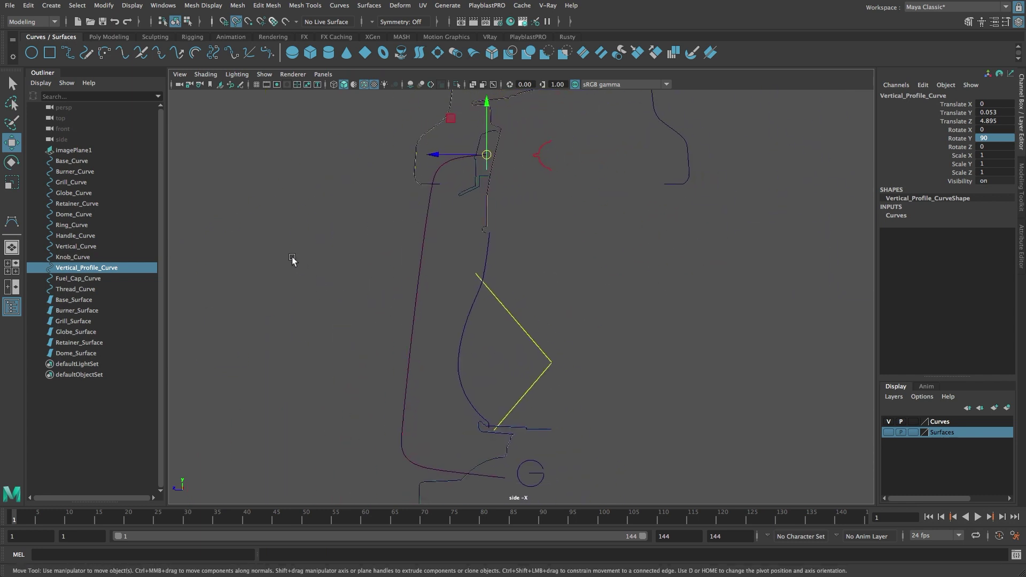
# Step: Extrude the profile along Vertical_Curve into a tube using reset Extrude settings
pyautogui.click(235, 21)
pyautogui.keyDown('shift'); pyautogui.click(424, 254); pyautogui.keyUp('shift')
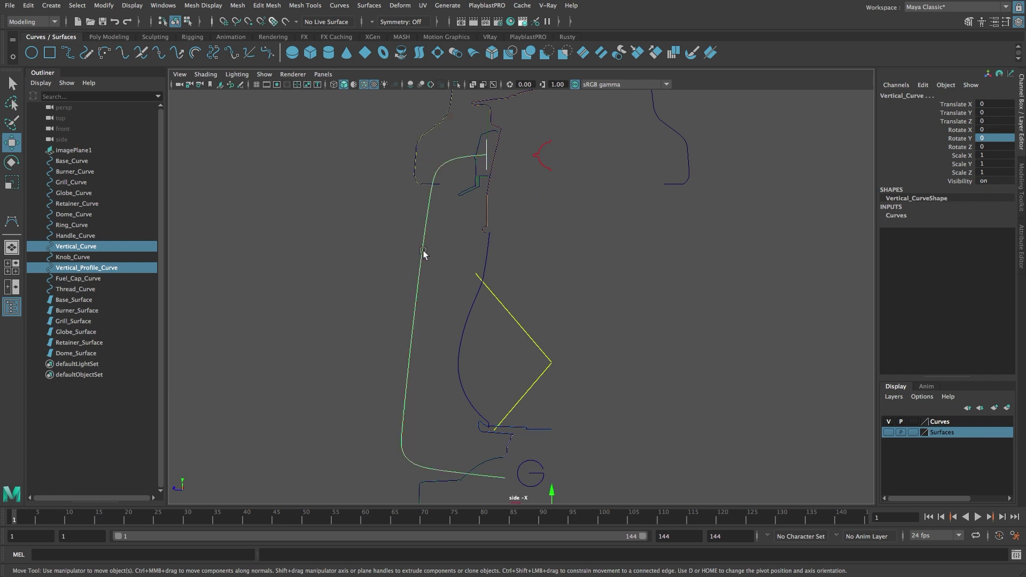
pyautogui.click(370, 6)
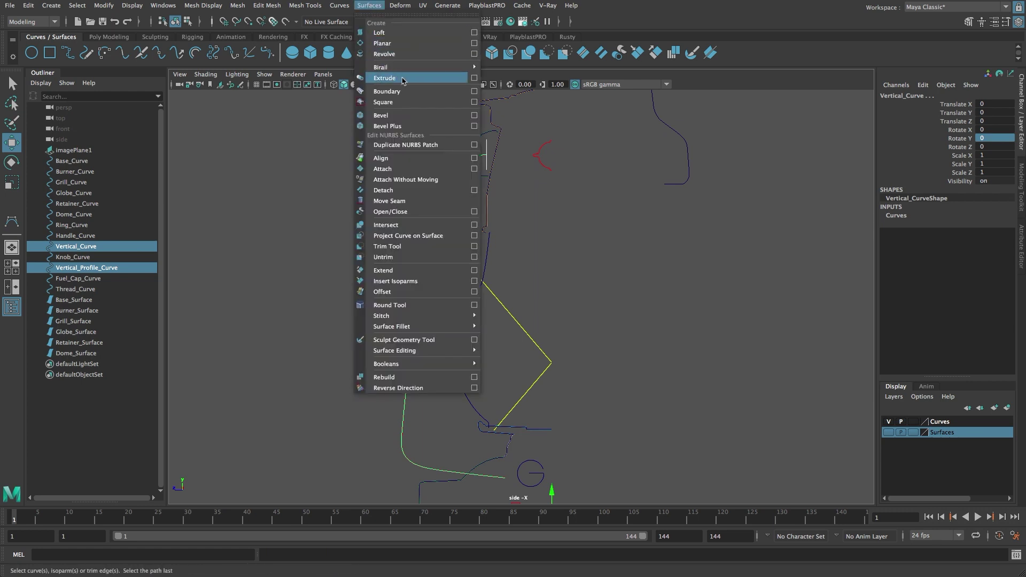
pyautogui.click(474, 78)
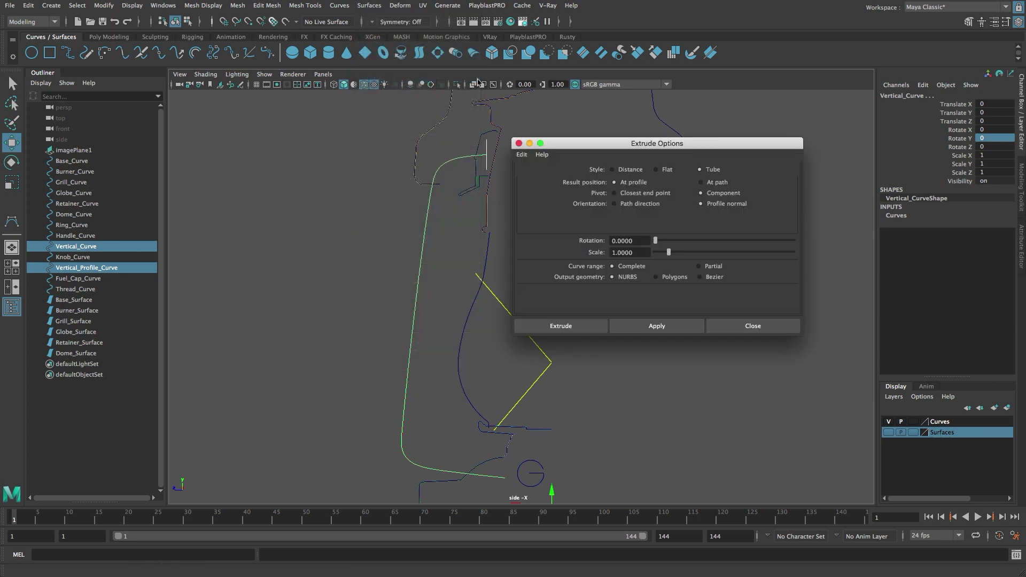
pyautogui.click(521, 154)
pyautogui.click(530, 175)
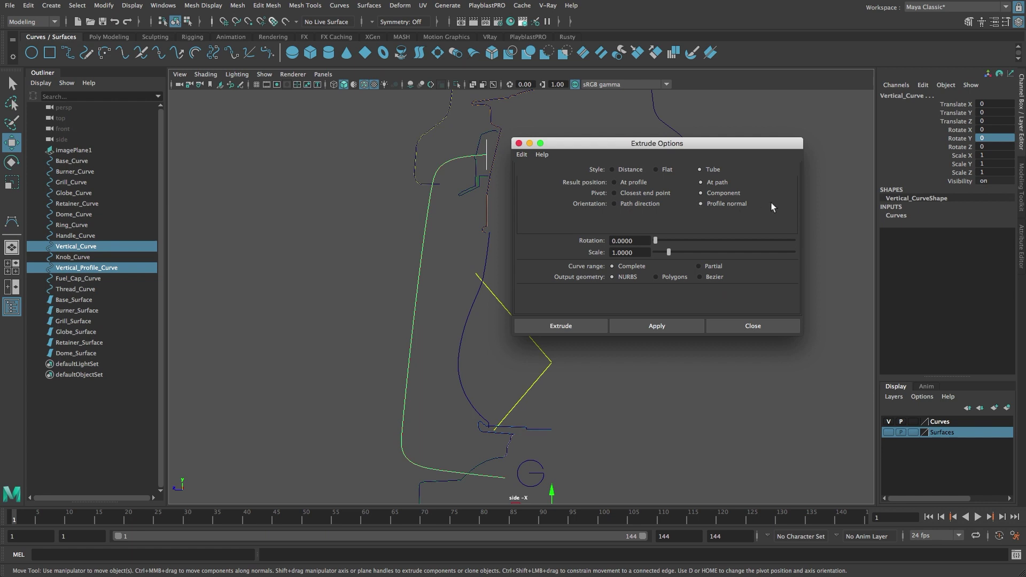
pyautogui.click(581, 325)
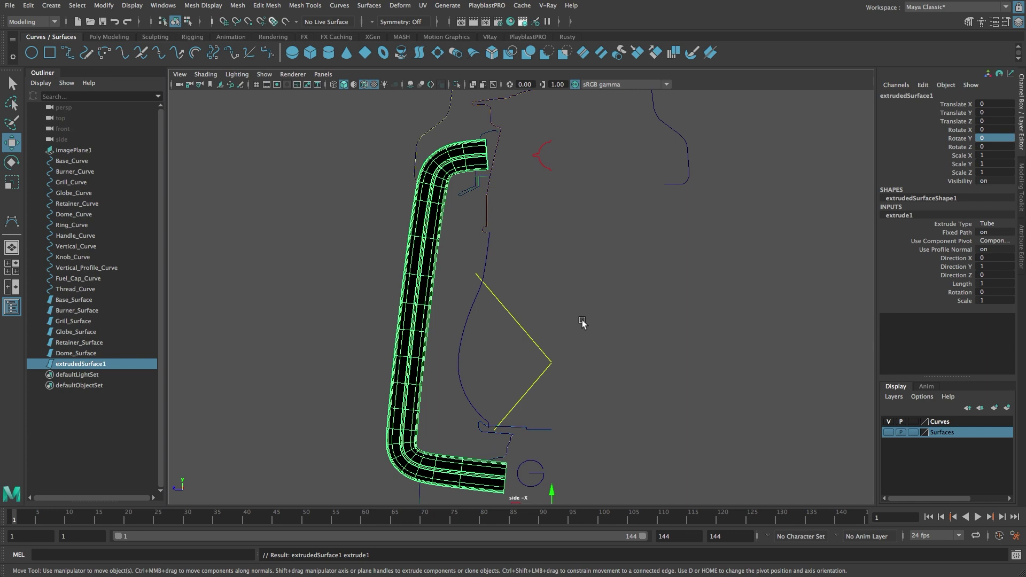
# Step: Reverse the tube's surface direction and rename it Left_Vertical_Surface
pyautogui.click(369, 5)
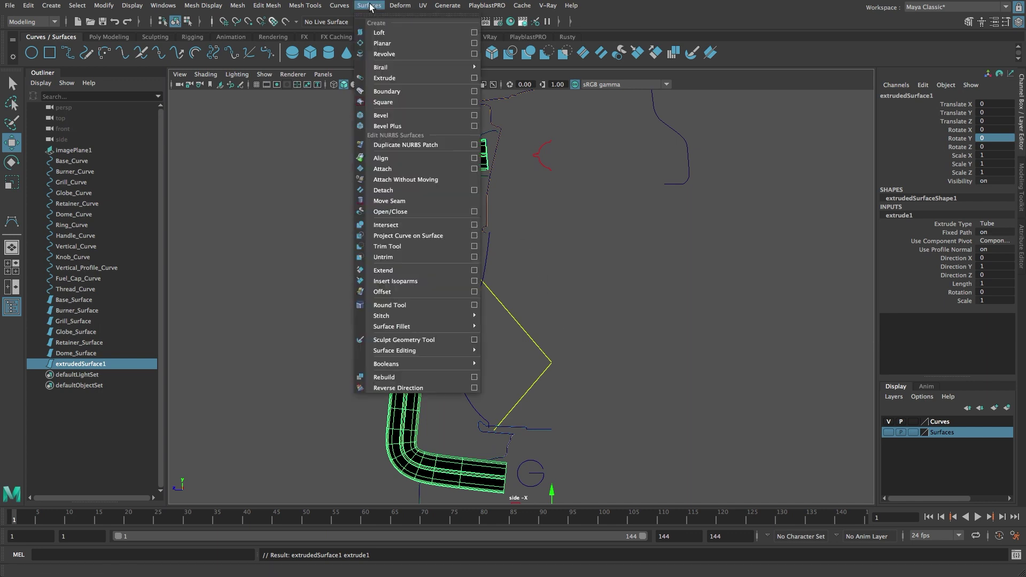
pyautogui.click(398, 387)
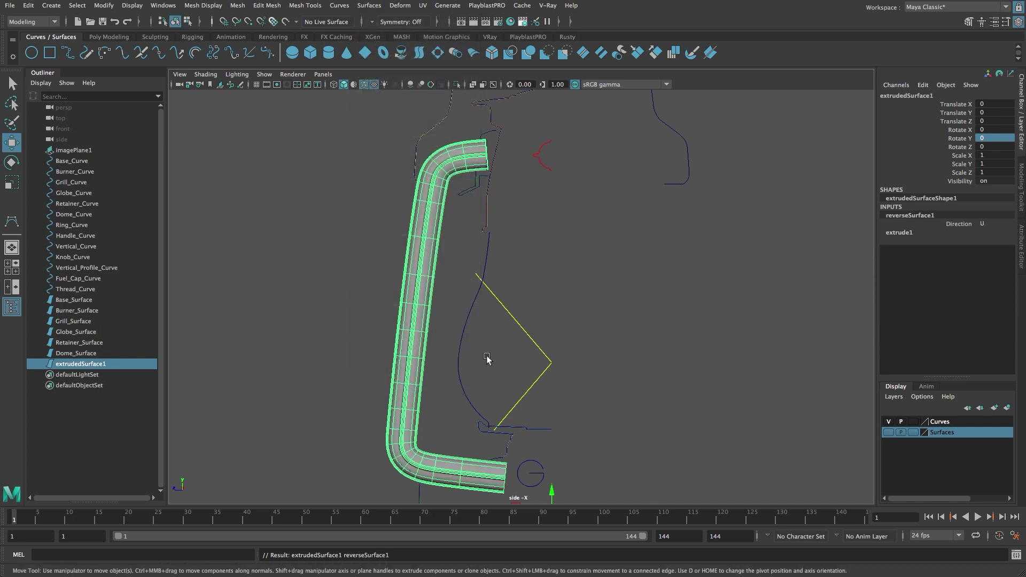
pyautogui.doubleClick(885, 97)
pyautogui.write('Left_Vertical_Surf')
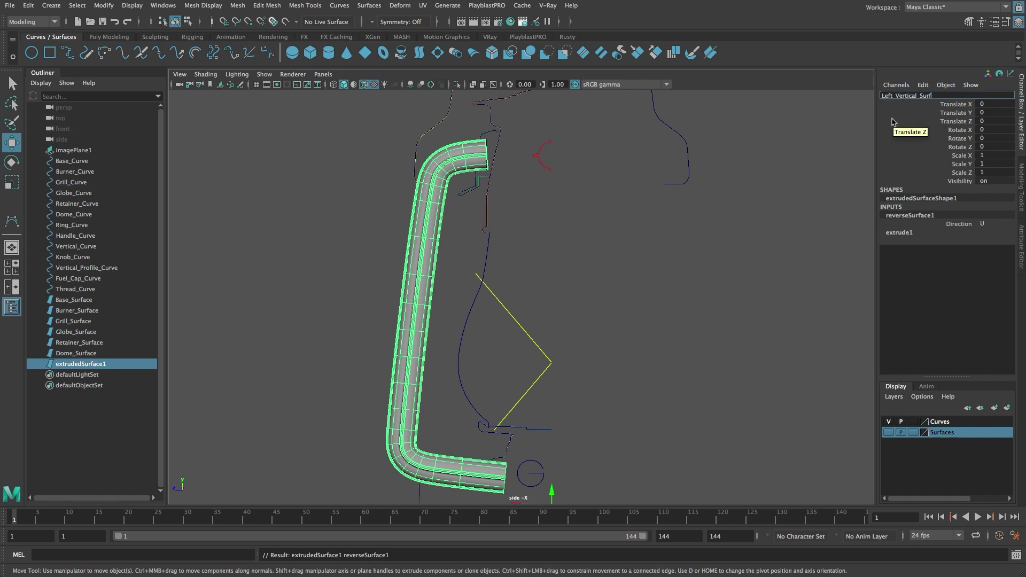
pyautogui.write('ace')
pyautogui.press('Return')
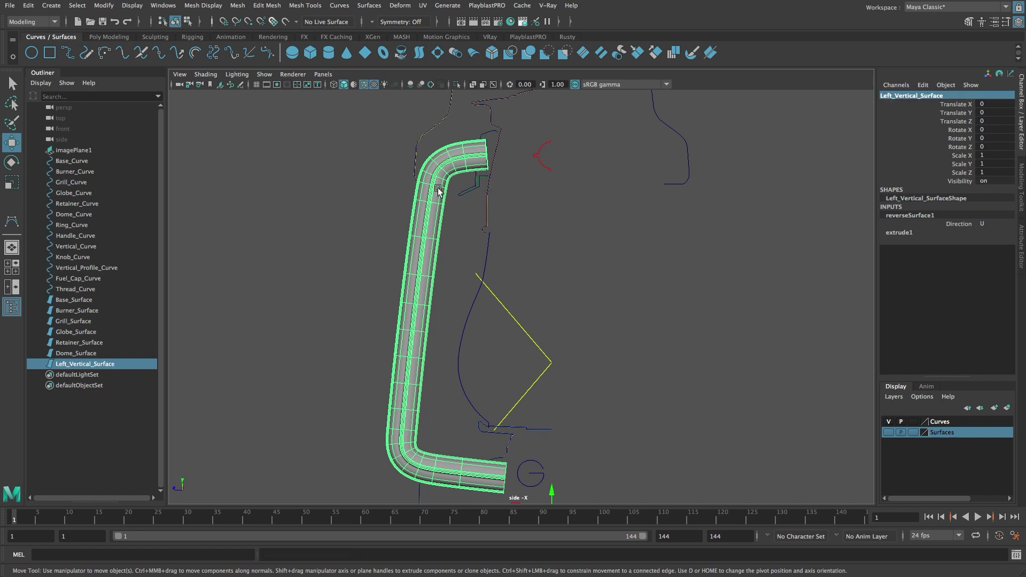
pyautogui.click(29, 6)
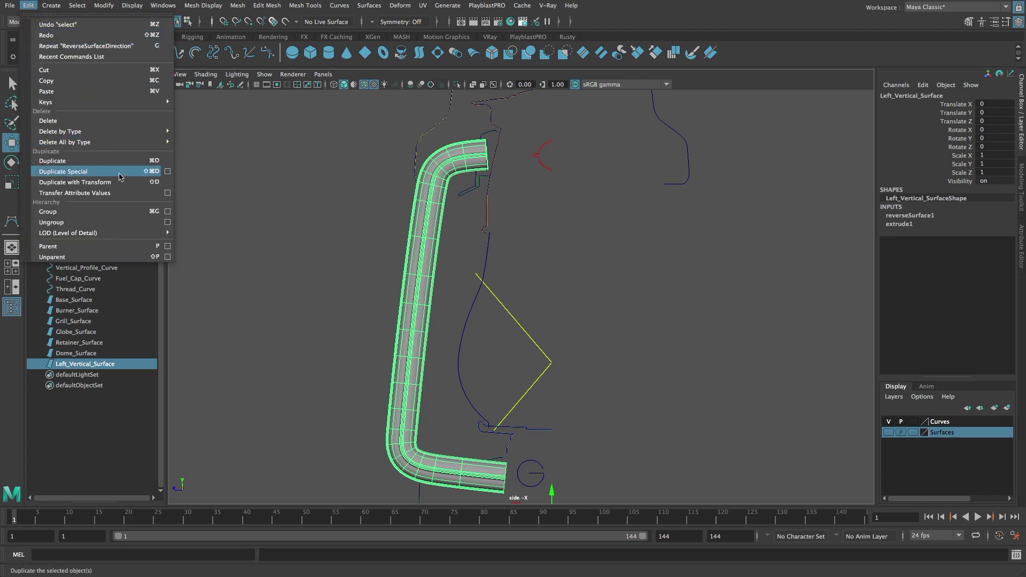
# Step: Duplicate the handle tube mirrored with Scale Z -1 and name it Right_Vertical_Surface
pyautogui.click(168, 172)
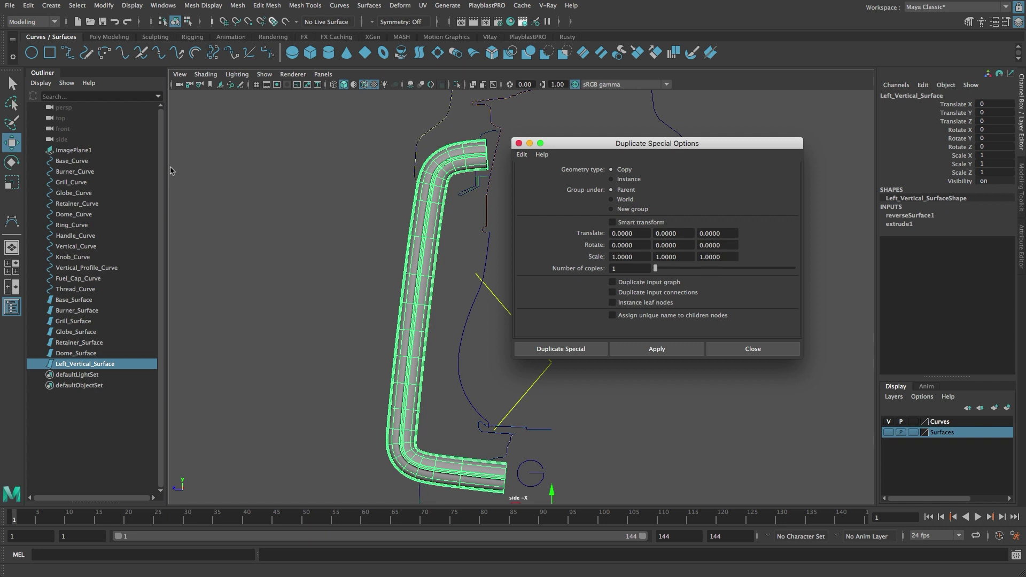
pyautogui.click(522, 155)
pyautogui.click(528, 182)
pyautogui.click(717, 257)
pyautogui.write('-1')
pyautogui.press('Return')
pyautogui.click(591, 349)
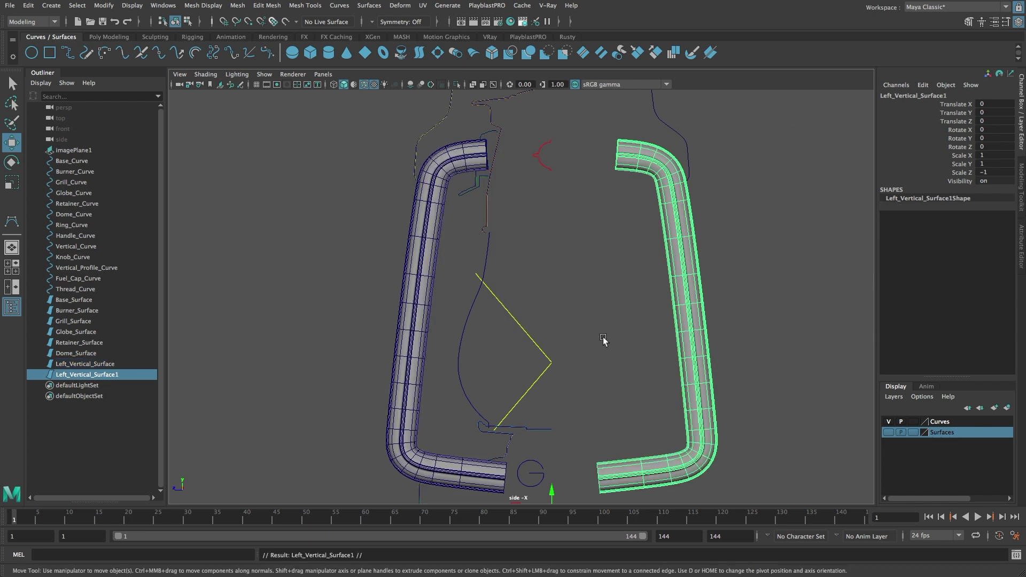
pyautogui.doubleClick(899, 98)
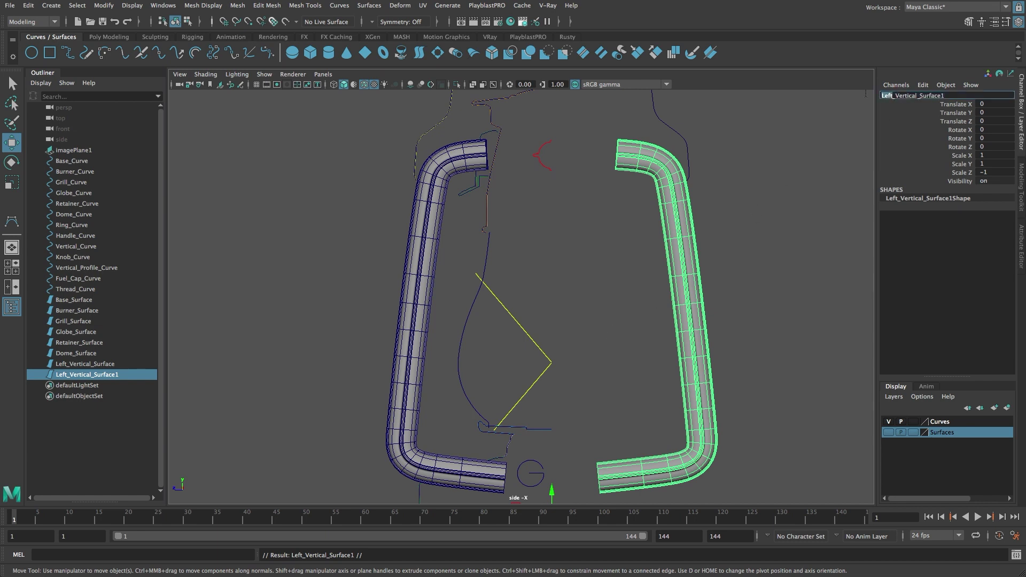
pyautogui.write('Right')
pyautogui.press('BackSpace')
pyautogui.press('Return')
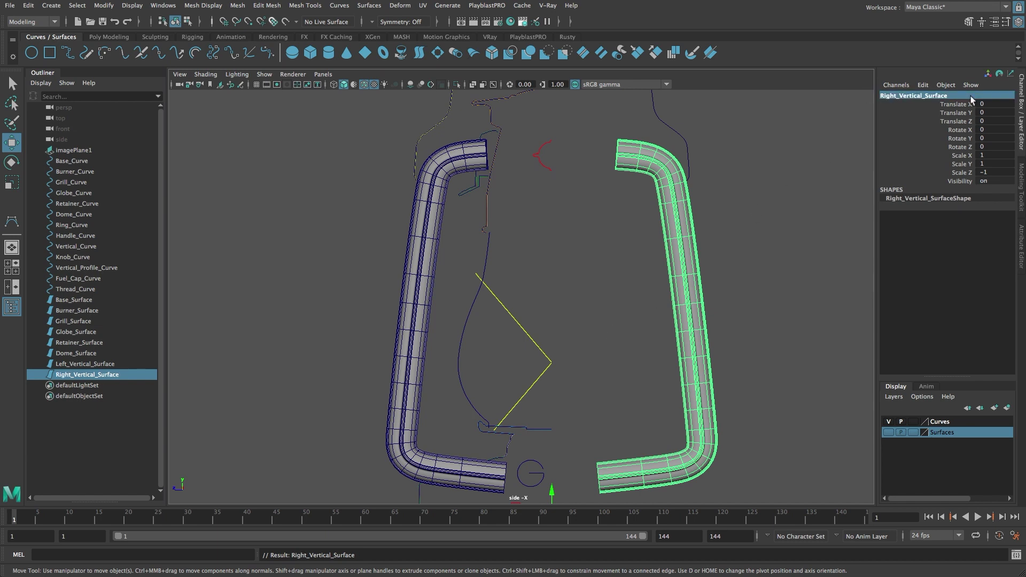
# Step: Add both handle tubes to the hidden Surfaces layer
pyautogui.click(425, 191)
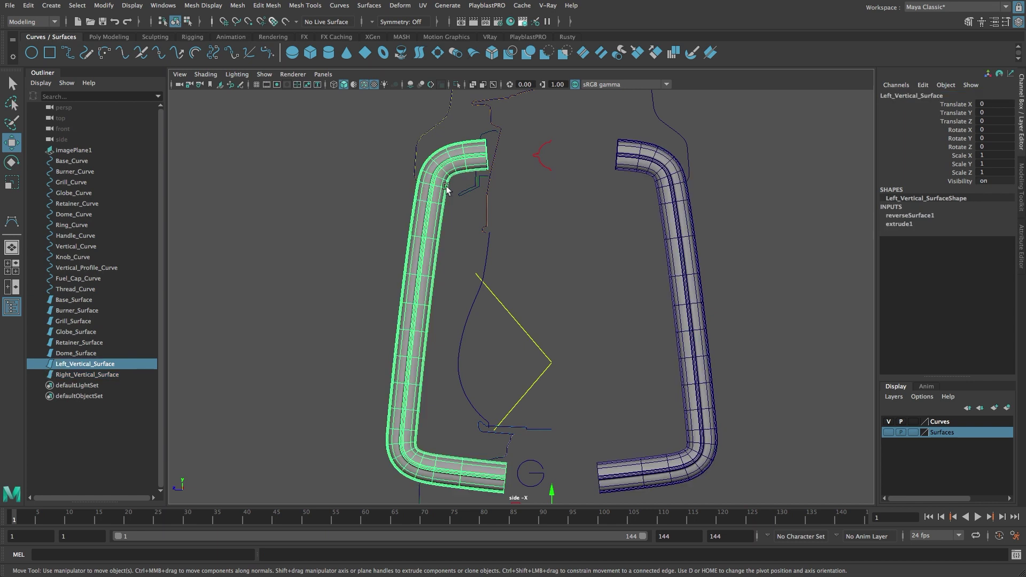
pyautogui.keyDown('shift'); pyautogui.click(688, 191); pyautogui.keyUp('shift')
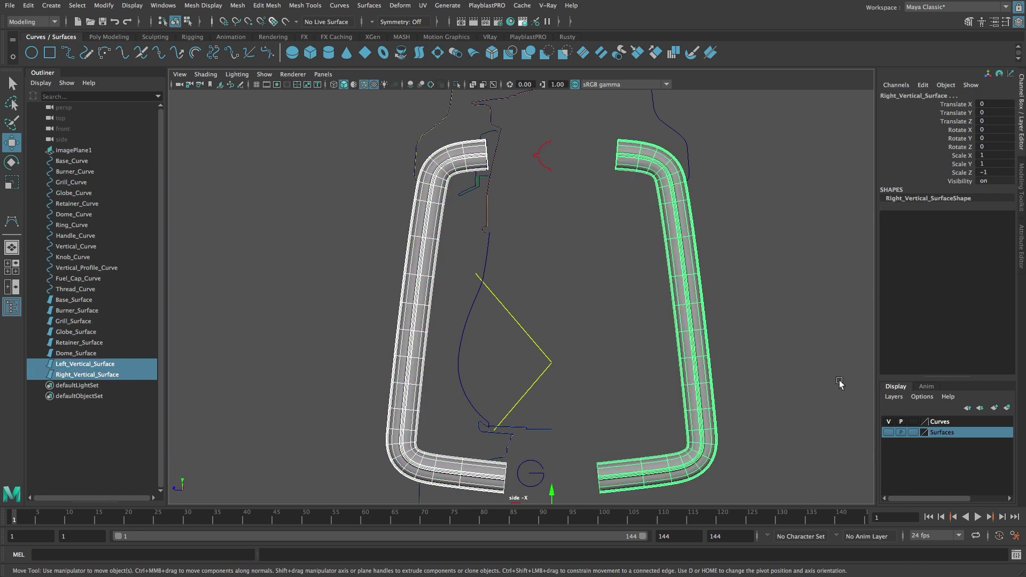
pyautogui.rightClick(945, 433)
pyautogui.click(988, 456)
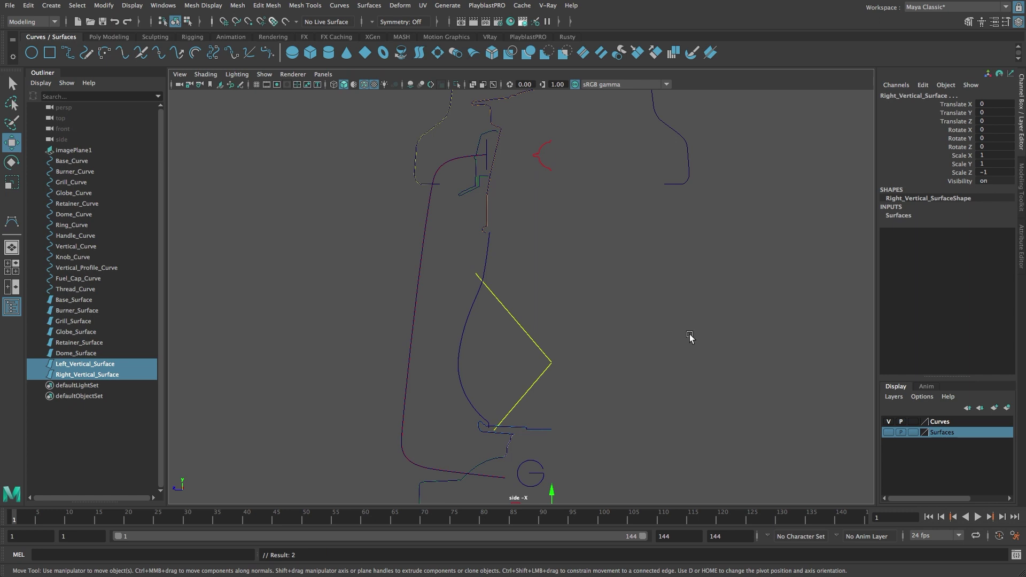
# Step: Create a NURBS circle from reset options with Normal Z and radius 0.15
pyautogui.click(689, 337)
pyautogui.scroll(-3, 526, 323)
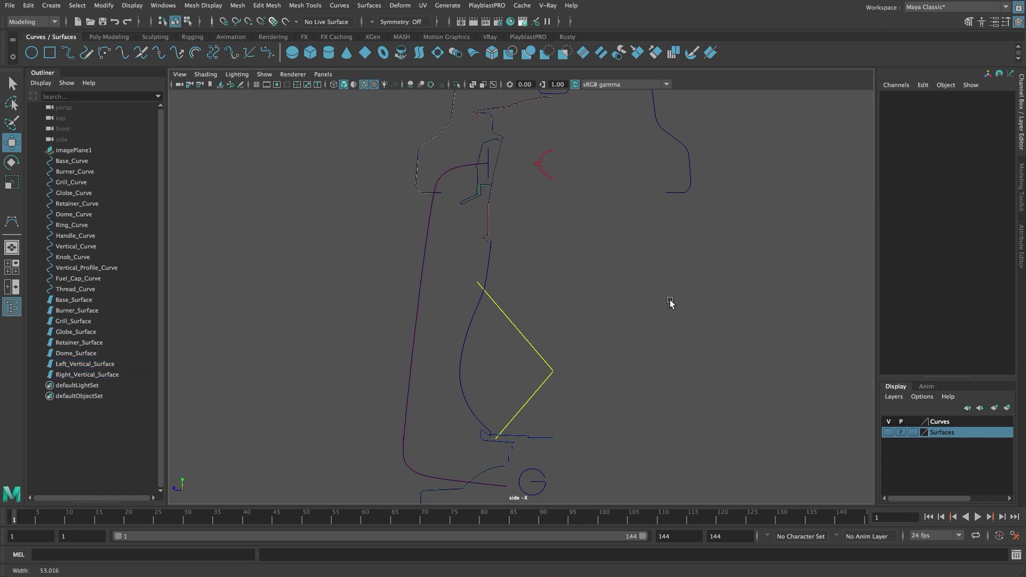
pyautogui.click(58, 6)
pyautogui.moveTo(76, 33)
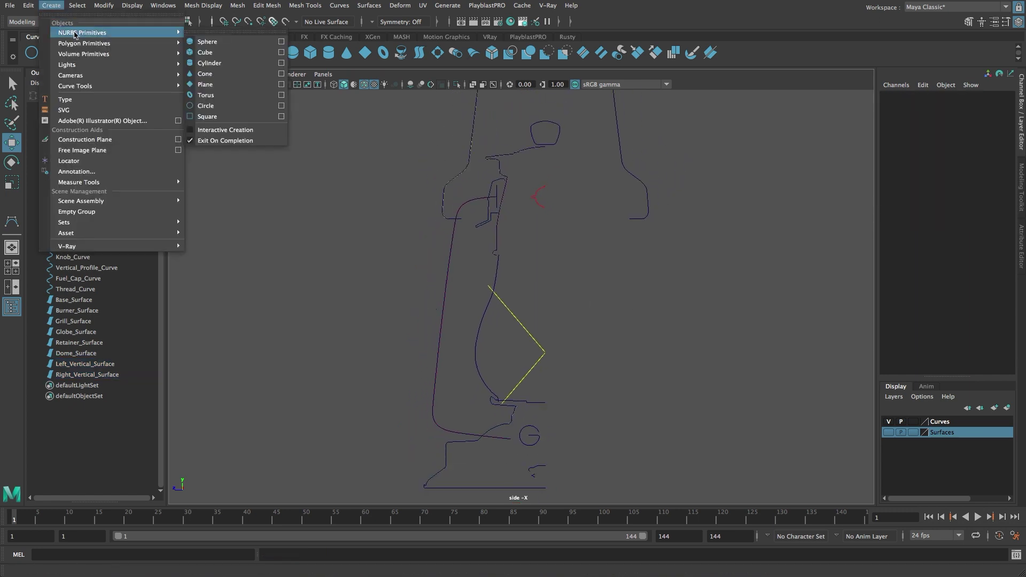
pyautogui.click(281, 106)
pyautogui.moveTo(581, 144); pyautogui.dragTo(445, 201)
pyautogui.click(385, 204)
pyautogui.click(399, 226)
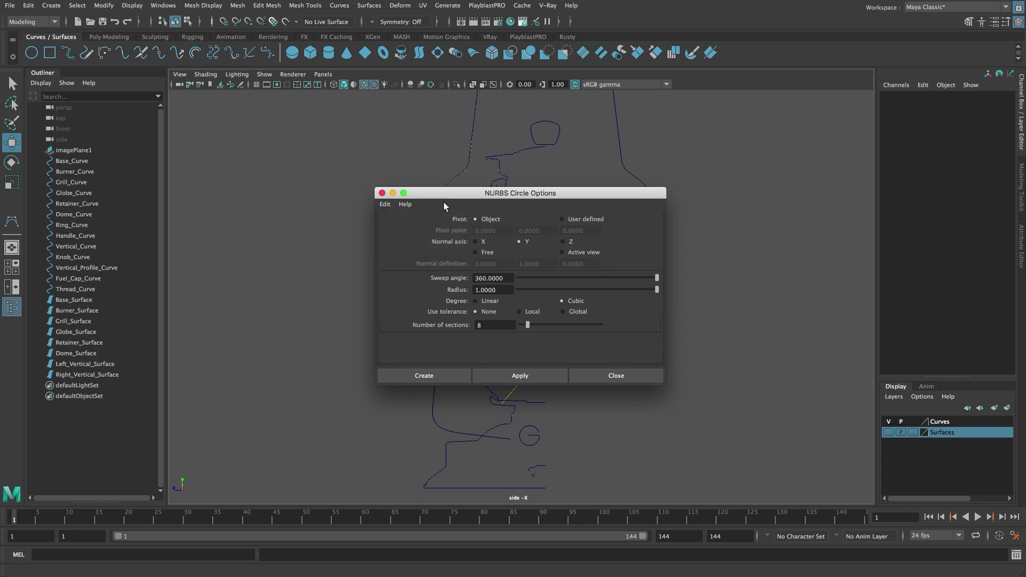
pyautogui.click(562, 241)
pyautogui.click(483, 290)
pyautogui.write('0.15')
pyautogui.press('Return')
pyautogui.click(448, 374)
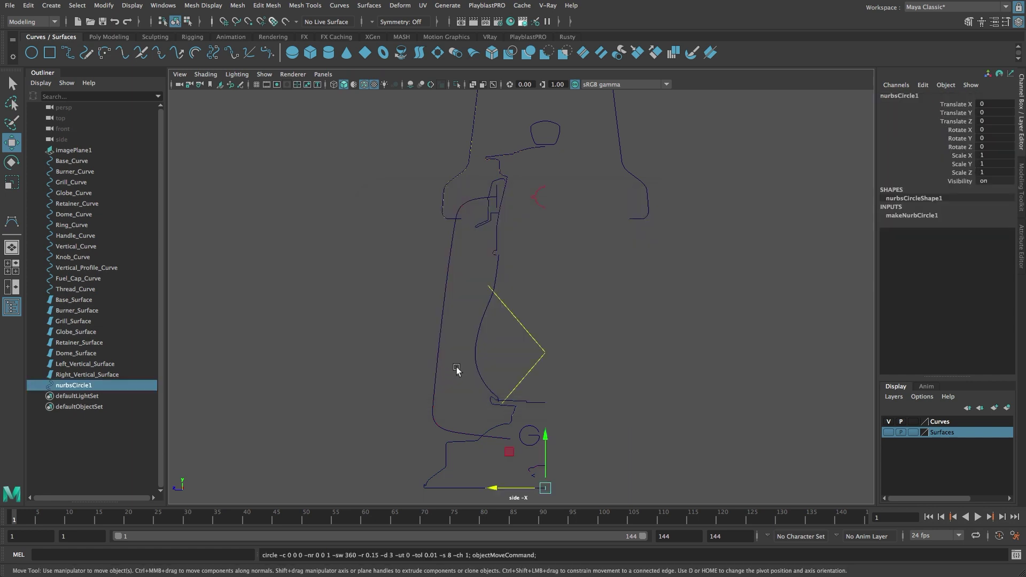
# Step: Move the circle to Translate Y 32 and Translate Z 1
pyautogui.click(994, 113)
pyautogui.write('32')
pyautogui.press('Return')
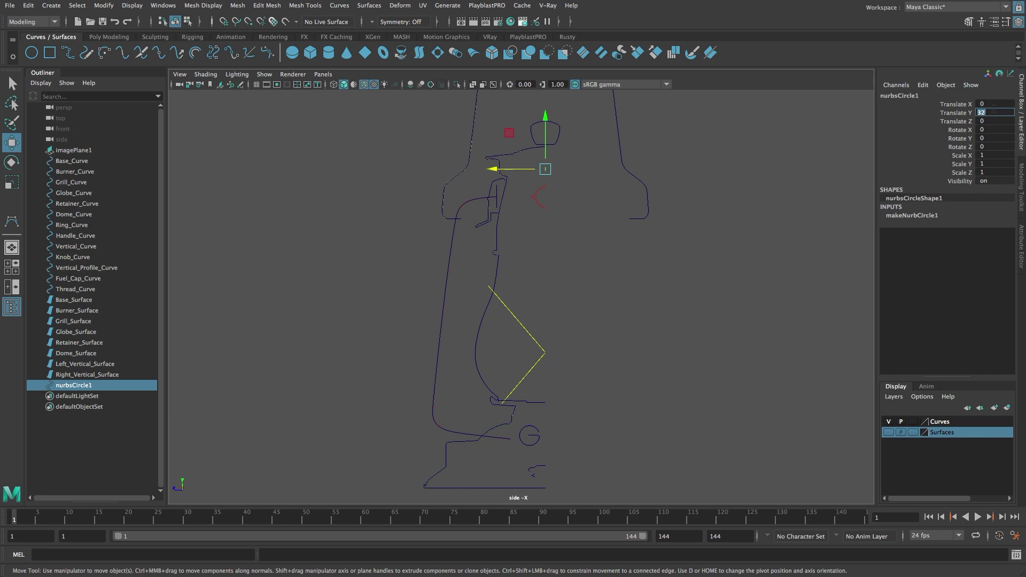
pyautogui.click(989, 124)
pyautogui.write('1')
pyautogui.press('Return')
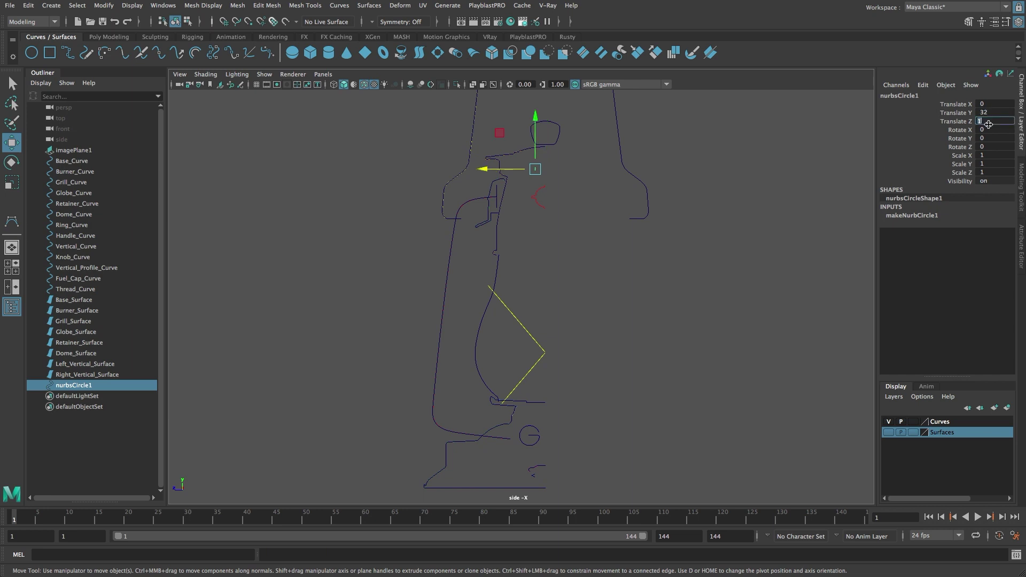
# Step: Name the circle Wire_Curve and add it to the Curves layer
pyautogui.click(900, 96)
pyautogui.write('wire_Curve')
pyautogui.press('Return')
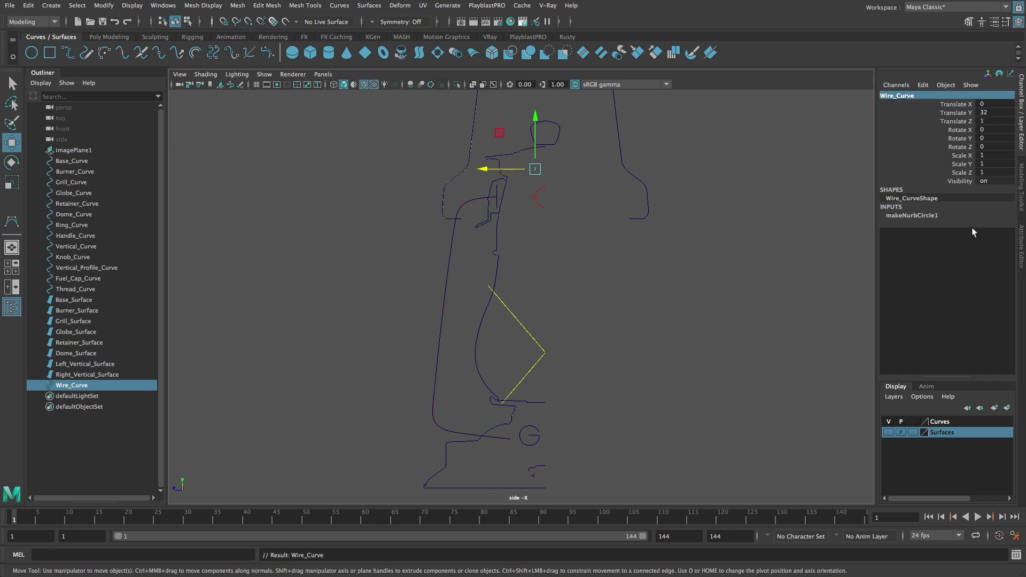
pyautogui.click(951, 421)
pyautogui.rightClick(948, 420)
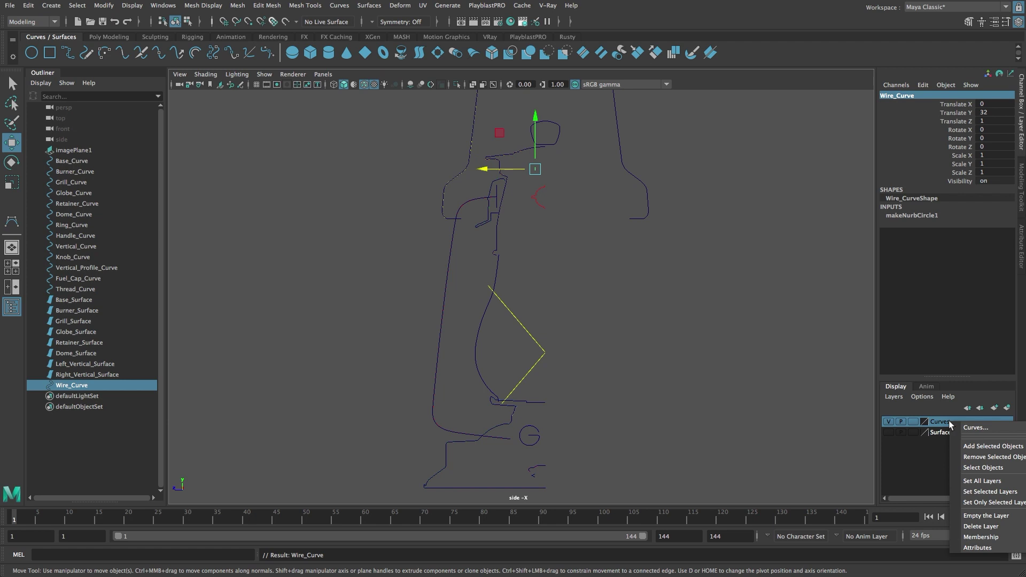
pyautogui.click(958, 446)
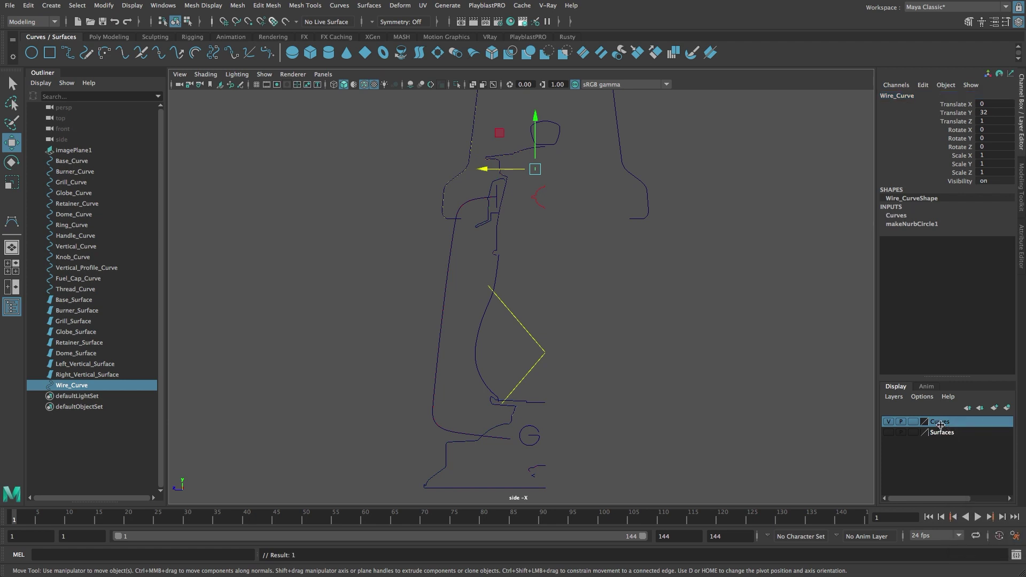
pyautogui.scroll(6, 545, 139)
# Step: Extrude the circle along Ring_Curve into Ring_Surface and add it to the Surfaces layer
pyautogui.scroll(3, 747, 294)
pyautogui.keyDown('shift'); pyautogui.click(577, 226); pyautogui.keyUp('shift')
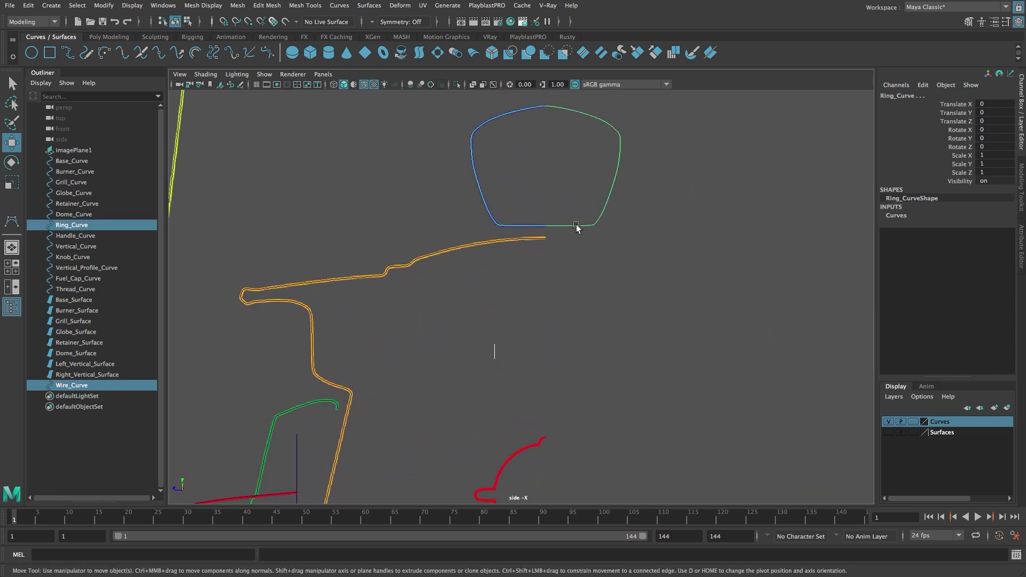
pyautogui.click(369, 6)
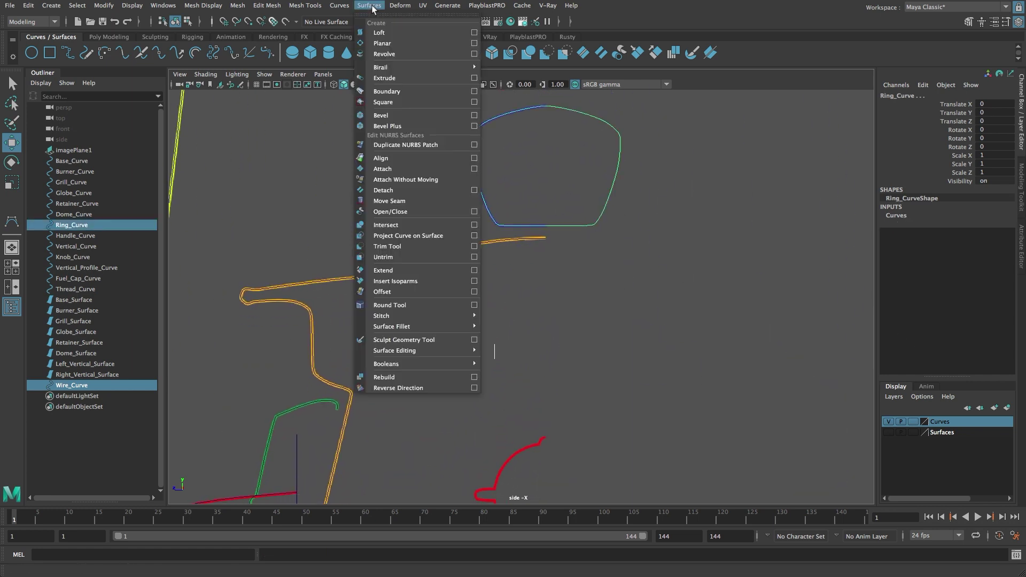
pyautogui.click(401, 78)
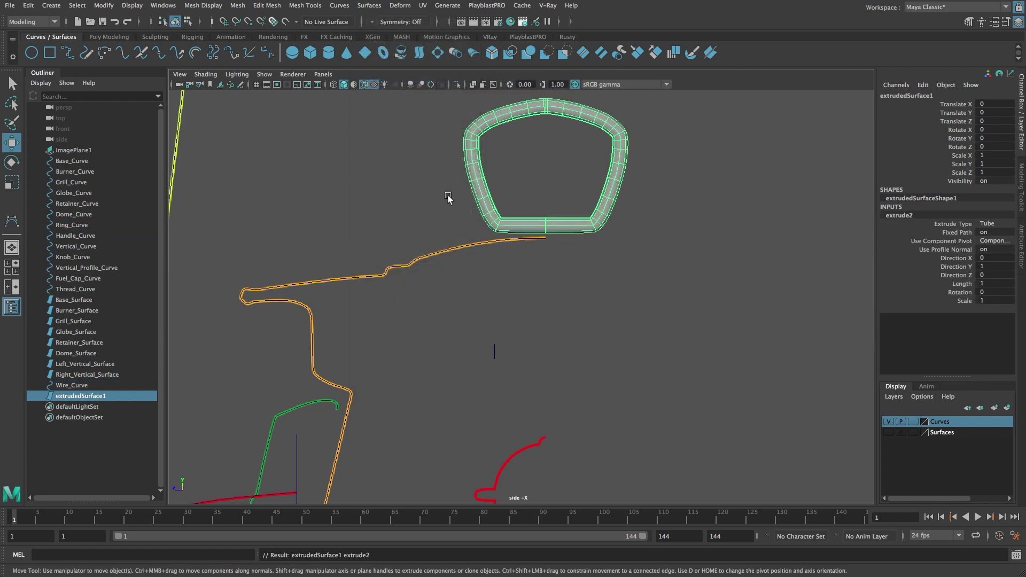
pyautogui.click(903, 95)
pyautogui.write('Rin')
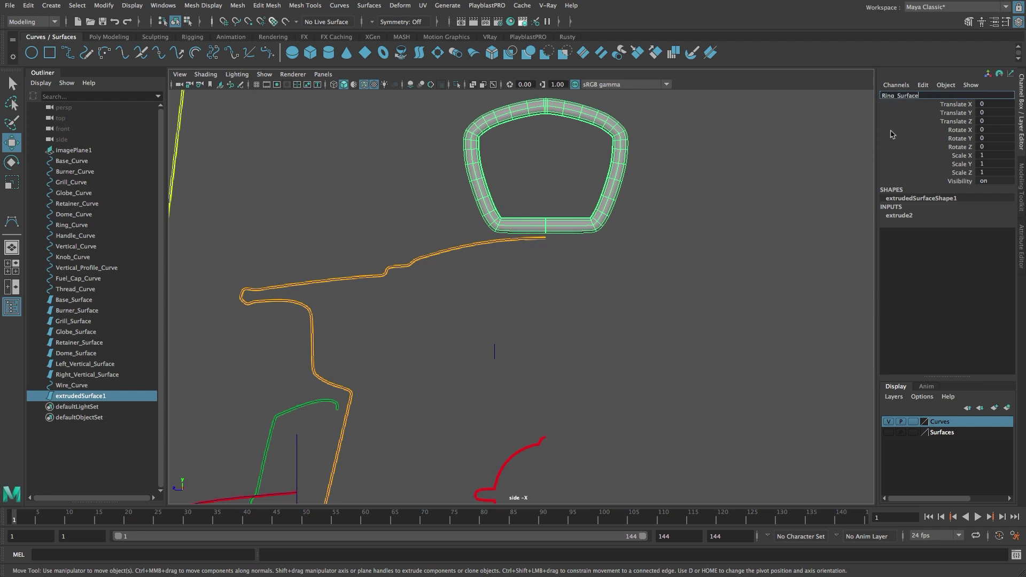
pyautogui.write('g_Surface')
pyautogui.press('Return')
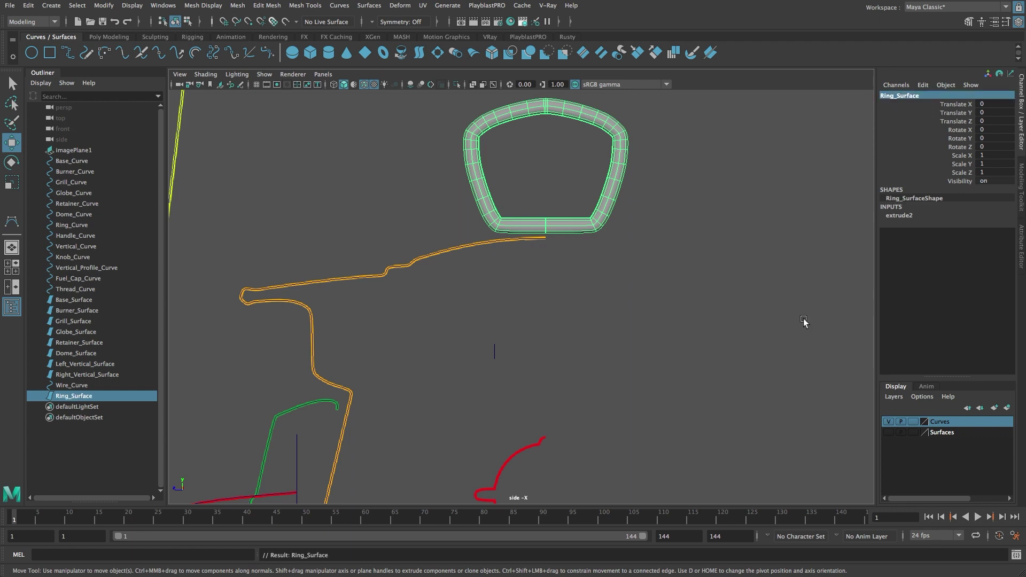
pyautogui.rightClick(961, 433)
pyautogui.click(983, 454)
# Step: Extrude Wire_Curve along Handle_Curve into a handle tube
pyautogui.keyDown('alt'); pyautogui.moveTo(641, 370); pyautogui.dragTo(527, 367, button='right'); pyautogui.keyUp('alt')
pyautogui.click(509, 333)
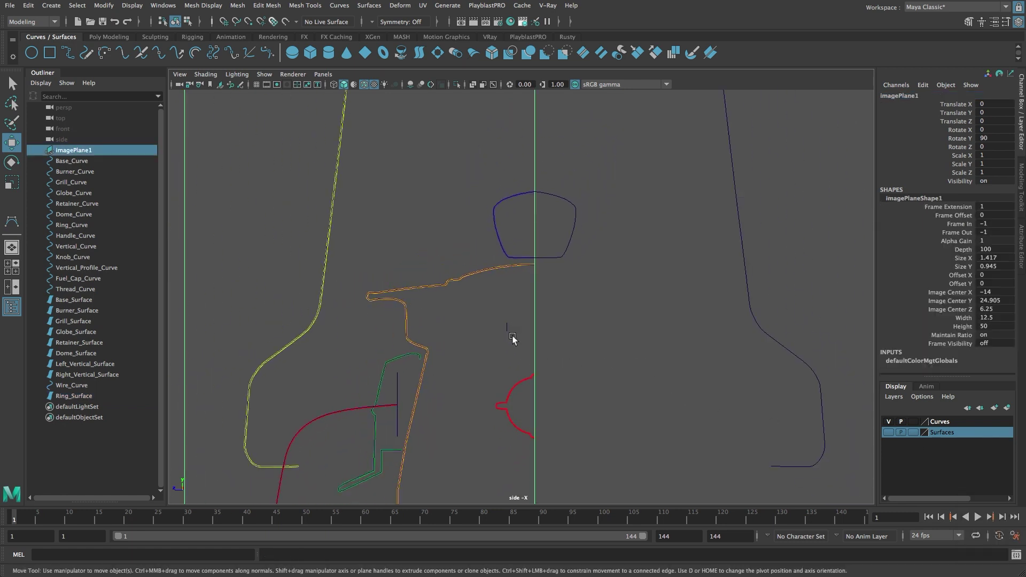
pyautogui.click(508, 333)
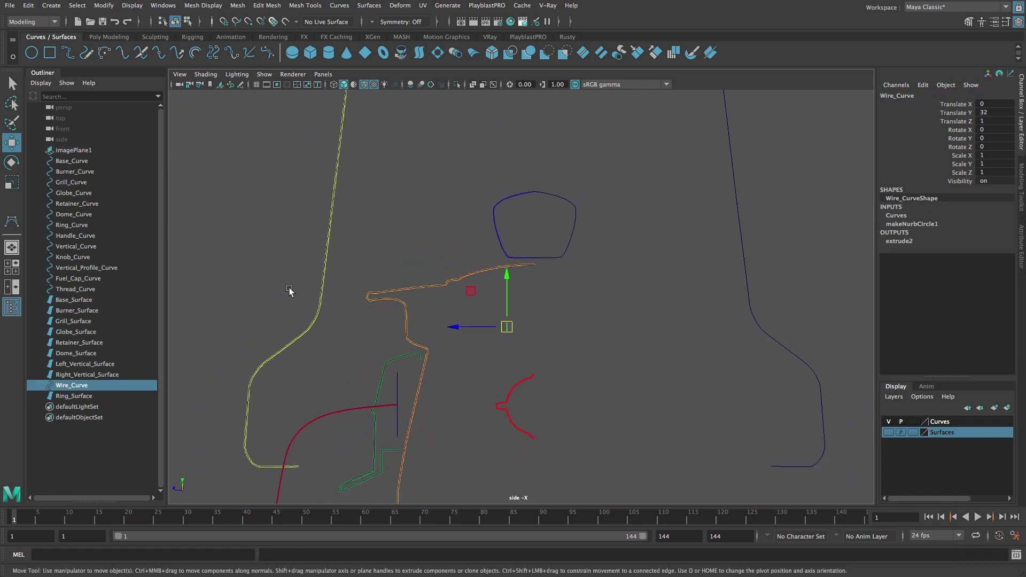
pyautogui.keyDown('shift'); pyautogui.click(322, 293); pyautogui.keyUp('shift')
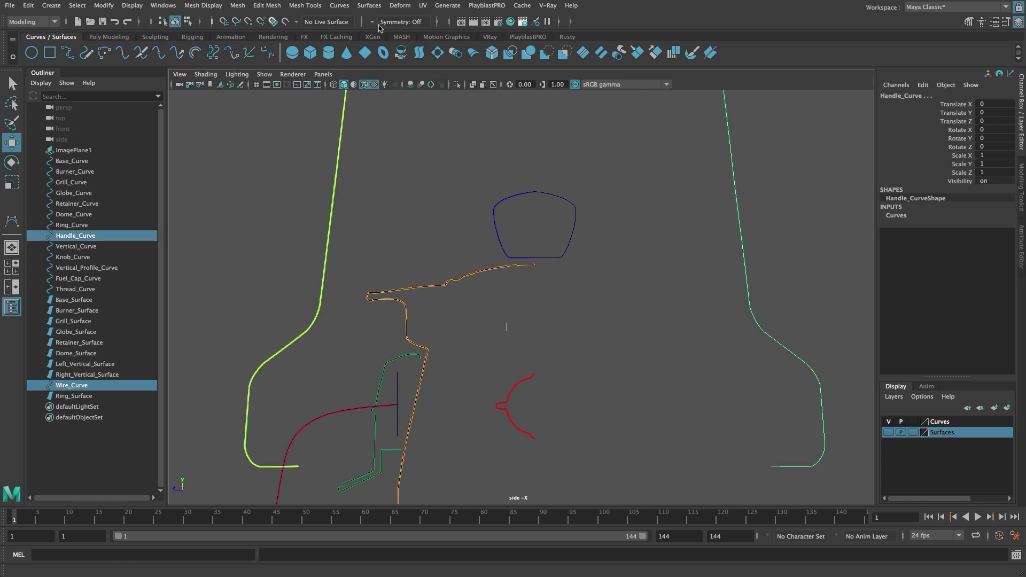
pyautogui.click(369, 5)
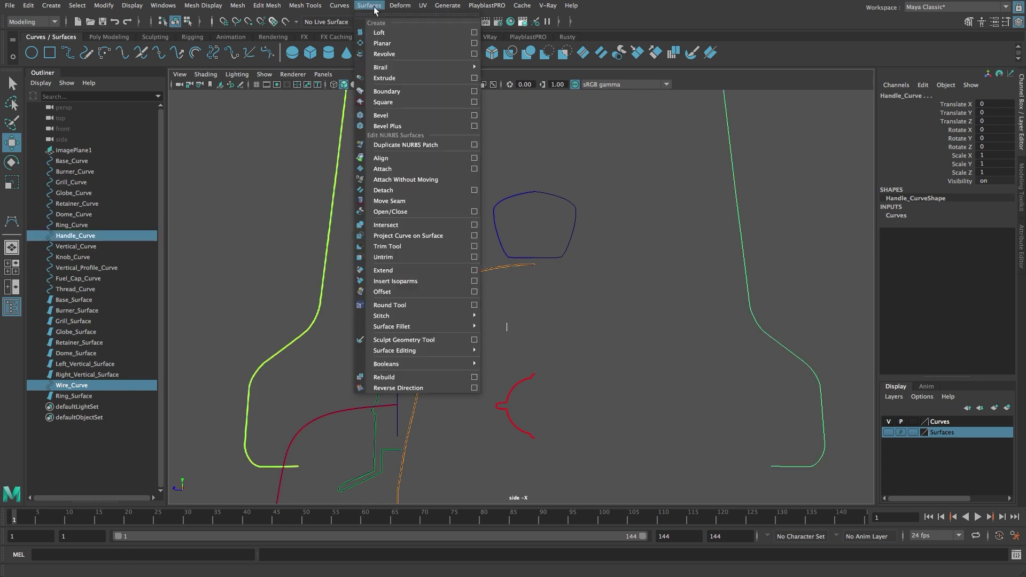
pyautogui.click(386, 78)
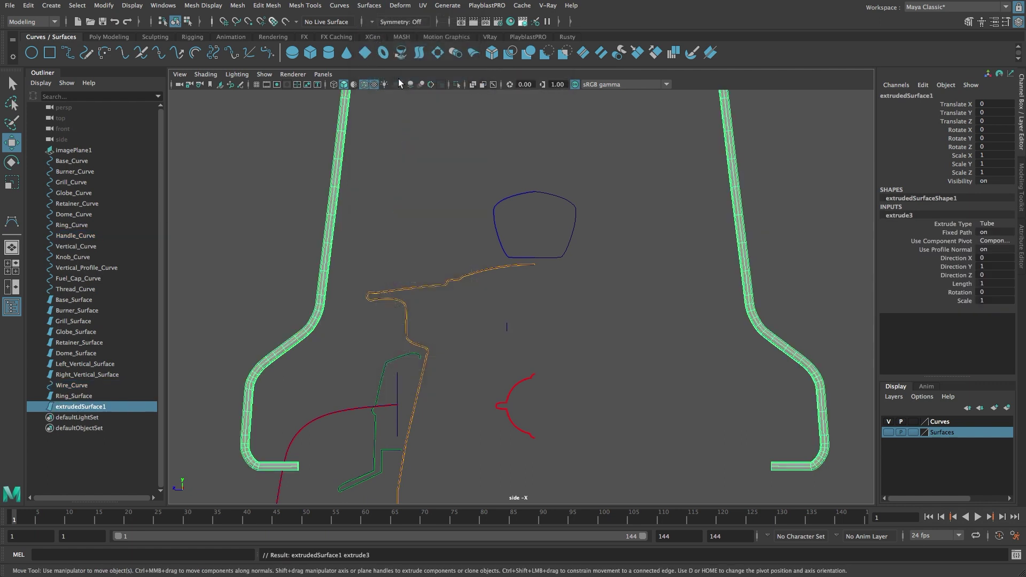
pyautogui.press('f')
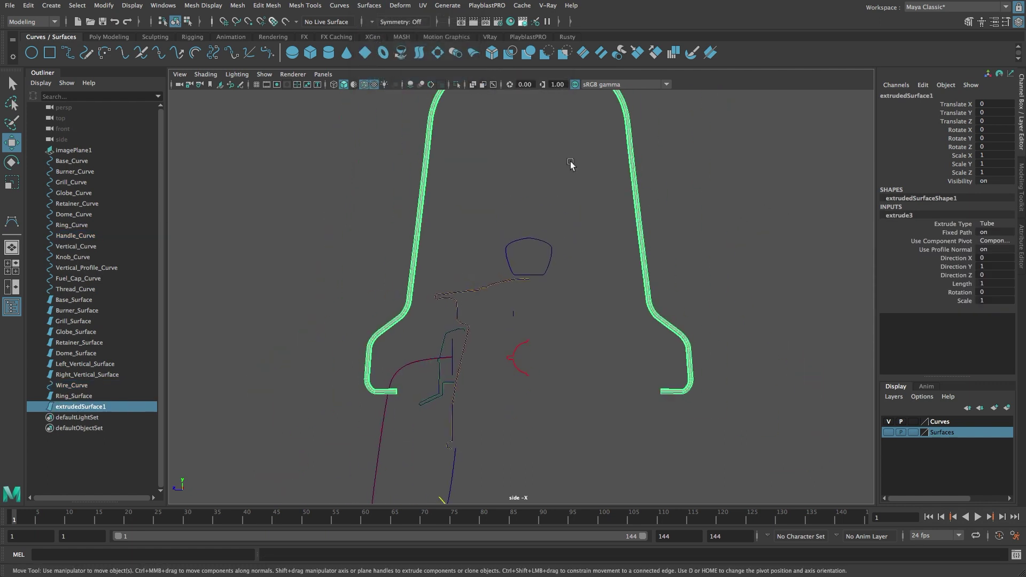
# Step: Rename the extruded tube Handle_Surface, add it to the Surfaces layer, and deselect
pyautogui.click(906, 95)
pyautogui.write('Handle_')
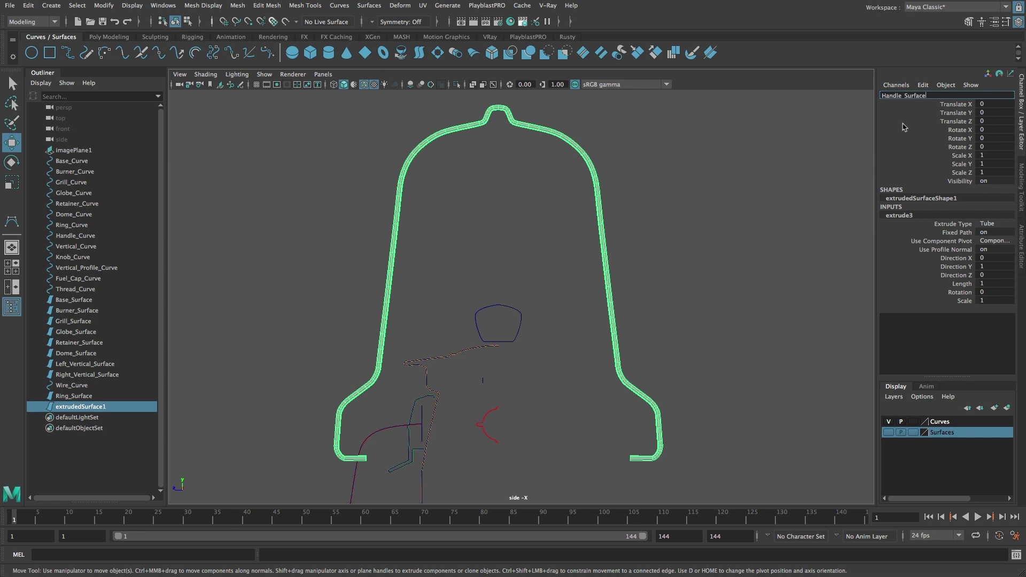
pyautogui.press('Return')
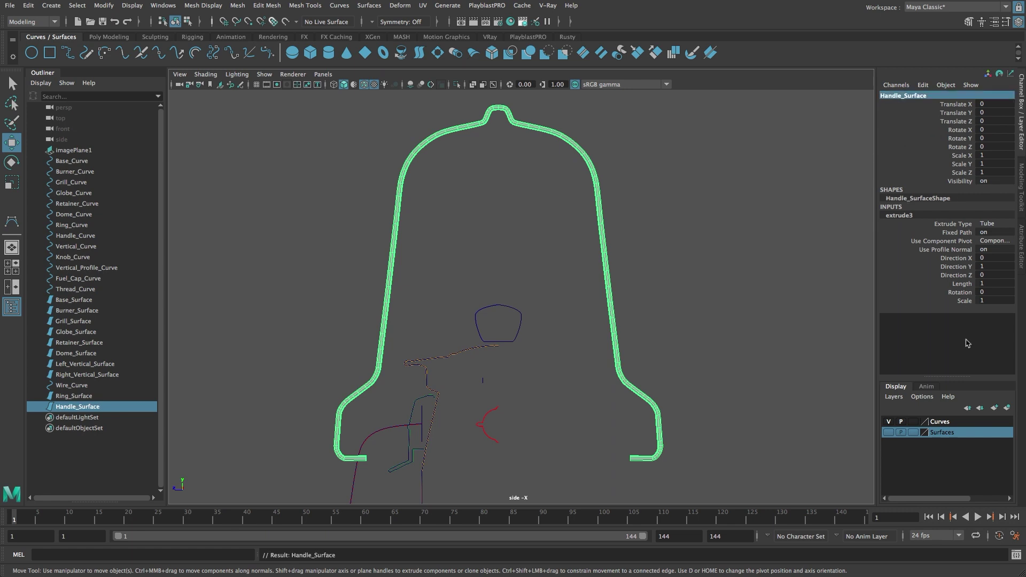
pyautogui.rightClick(960, 431)
pyautogui.rightClick(941, 434)
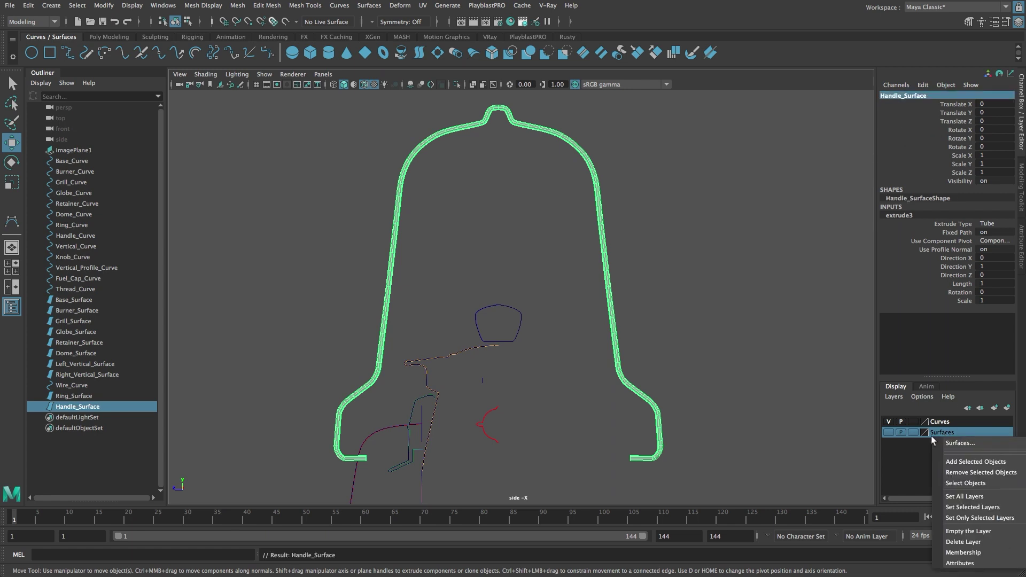
pyautogui.click(942, 462)
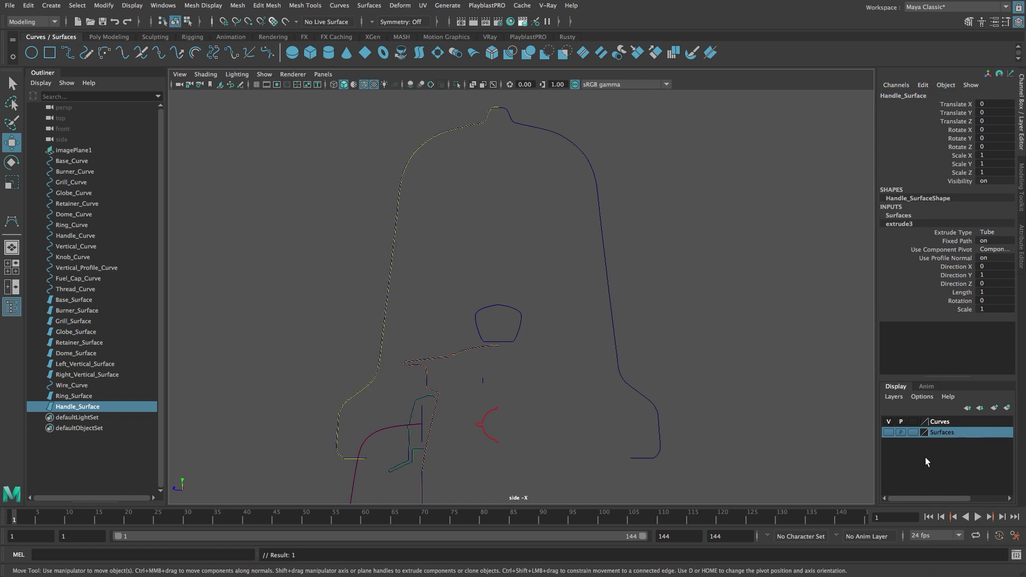
pyautogui.click(815, 403)
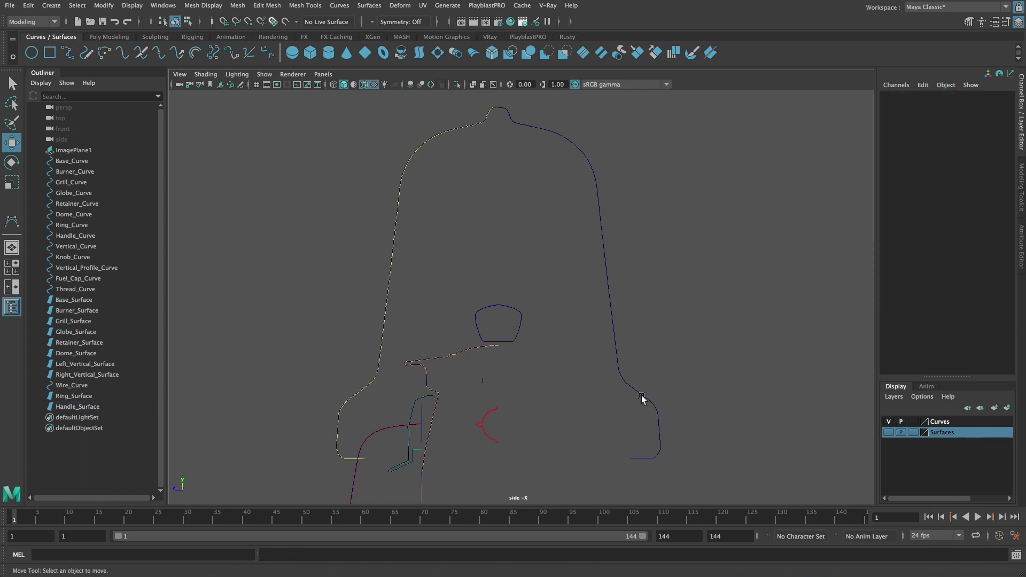
pyautogui.keyDown('alt'); pyautogui.moveTo(584, 412); pyautogui.dragTo(528, 362, button='middle'); pyautogui.keyUp('alt')
# Step: Revolve Fuel_Cap_Curve into a surface with reset options and 32 segments
pyautogui.click(523, 435)
pyautogui.press('f')
pyautogui.scroll(-3, 771, 329)
pyautogui.keyDown('alt'); pyautogui.moveTo(739, 327); pyautogui.dragTo(600, 318, button='middle'); pyautogui.keyUp('alt')
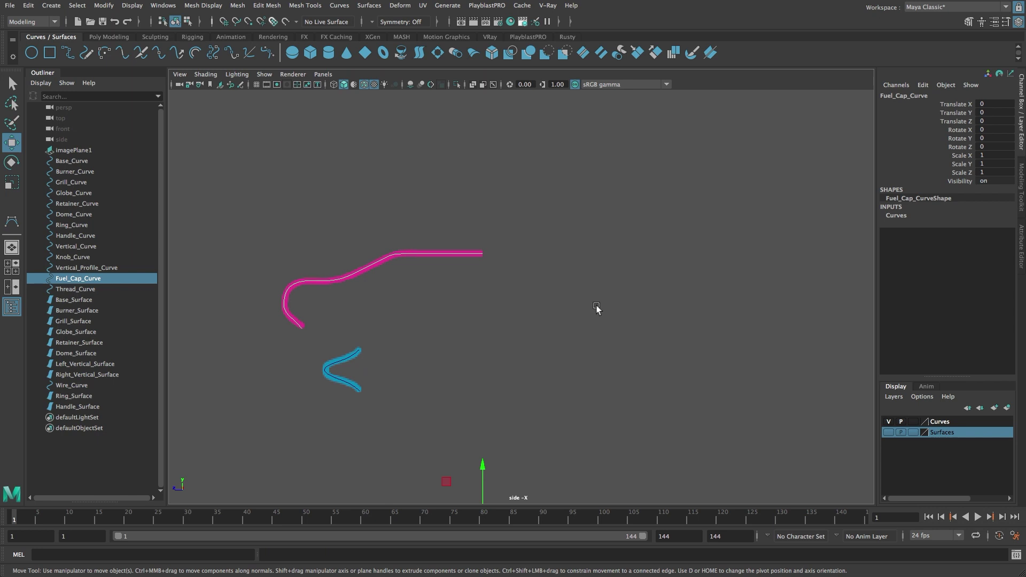
pyautogui.click(374, 6)
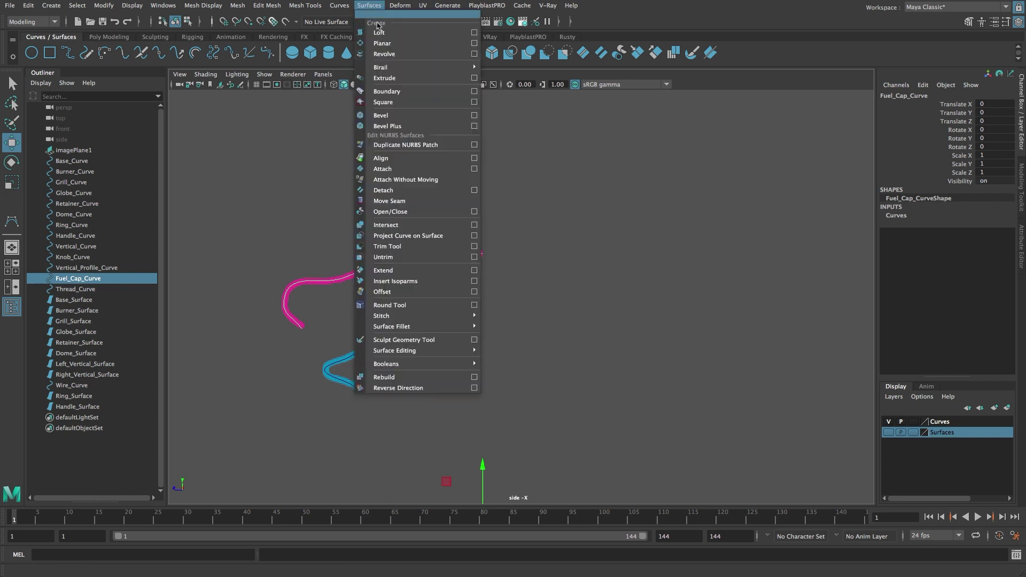
pyautogui.click(472, 55)
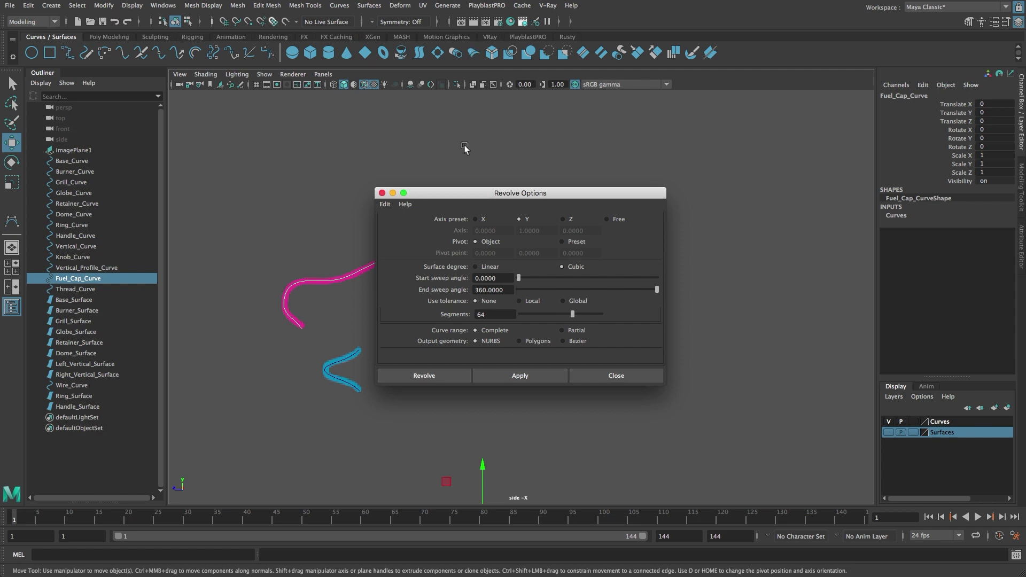
pyautogui.click(385, 205)
pyautogui.click(395, 225)
pyautogui.click(489, 313)
pyautogui.write('32')
pyautogui.press('Return')
pyautogui.click(447, 375)
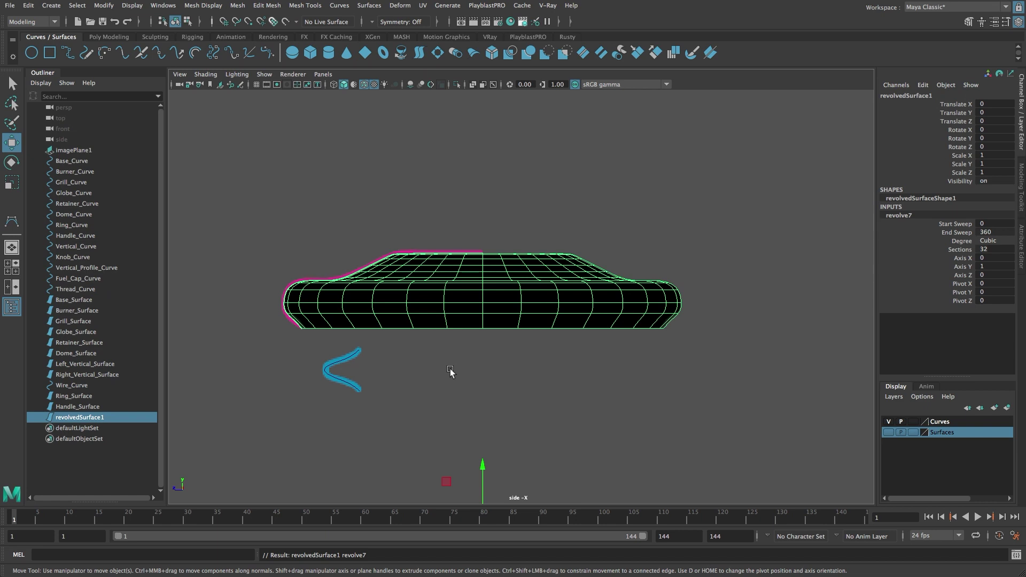
# Step: Reverse the revolved surface's direction and rename it Fuel_Cap_Surface
pyautogui.click(369, 5)
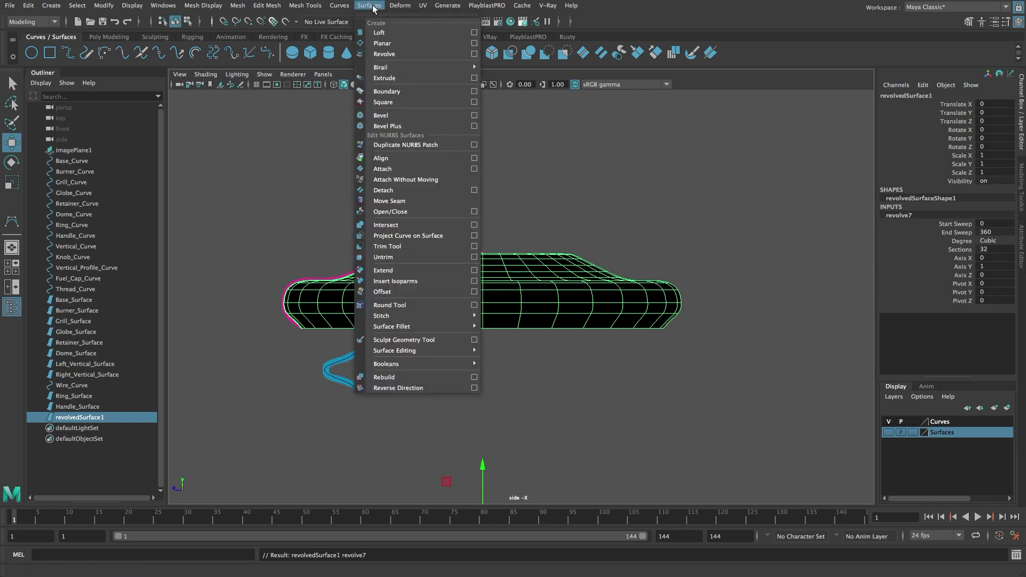
pyautogui.click(428, 389)
pyautogui.click(903, 95)
pyautogui.write('Full_Cap_Surface')
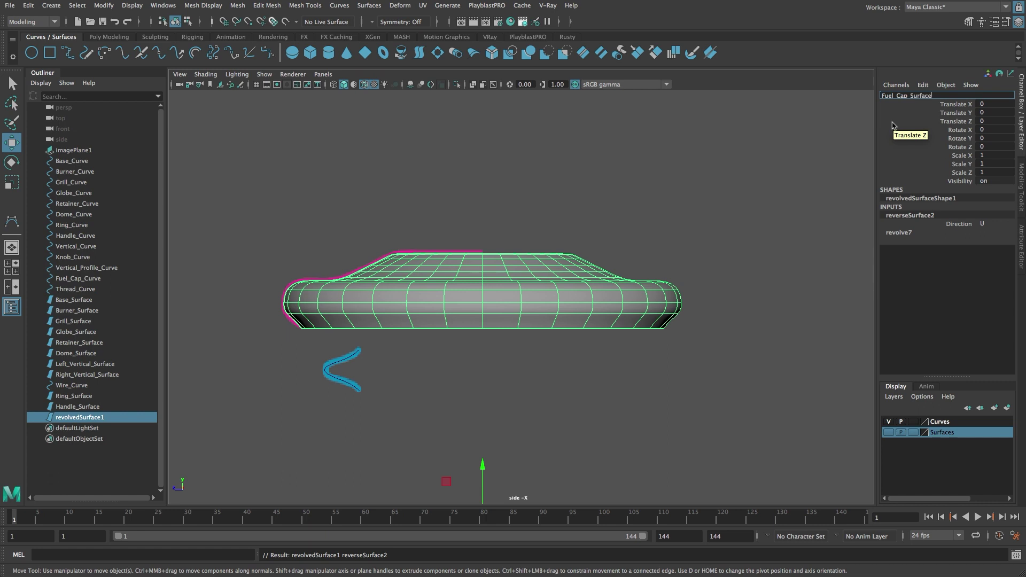
pyautogui.press('Return')
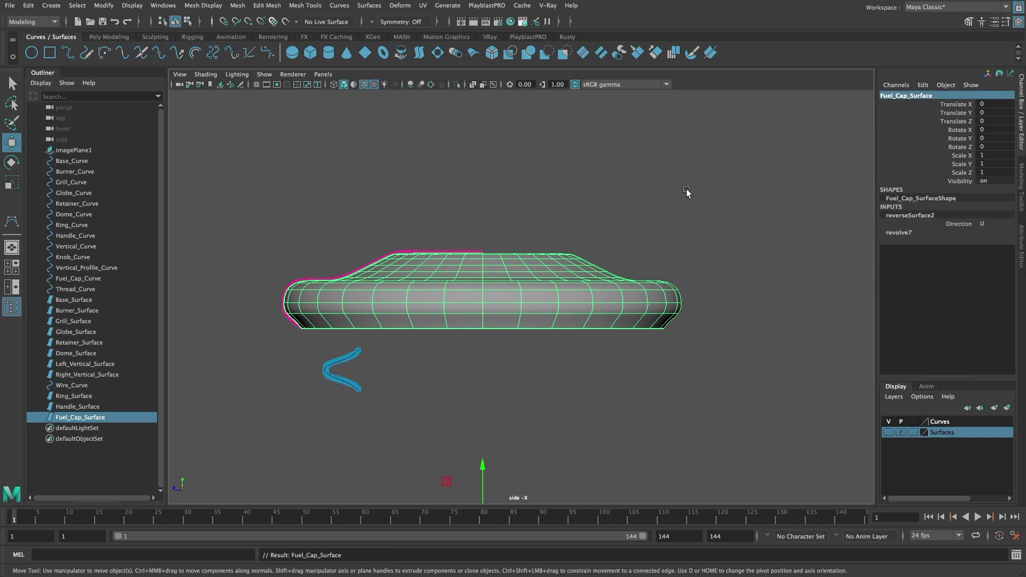
pyautogui.press('space')
# Step: View Fuel_Cap_Surface framed from Top View in wireframe with its hulls shown
pyautogui.moveTo(523, 266); pyautogui.dragTo(487, 266)
pyautogui.press('f')
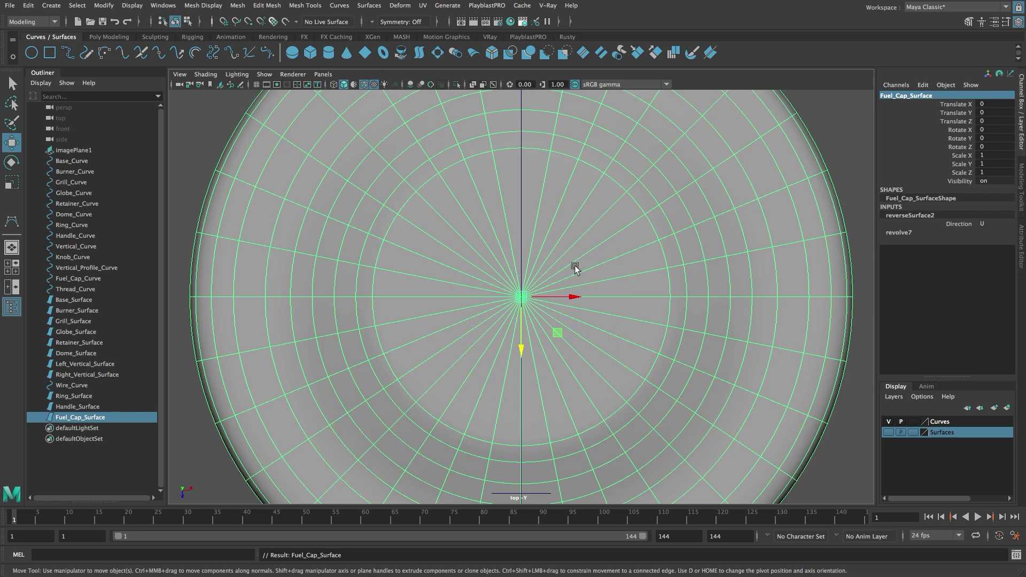
pyautogui.scroll(-3, 521, 270)
pyautogui.scroll(3, 518, 271)
pyautogui.scroll(-1, 534, 278)
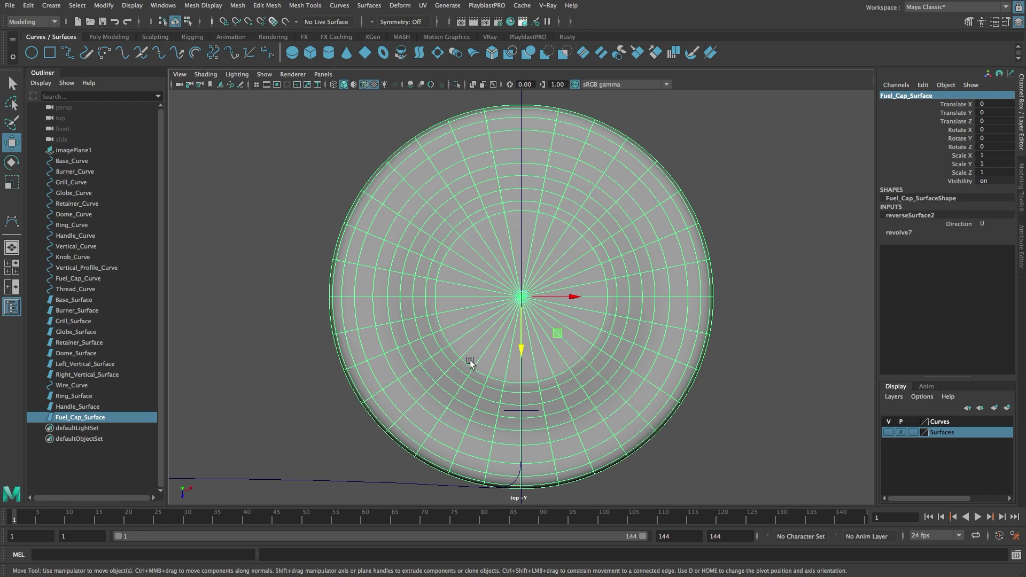
pyautogui.press('4')
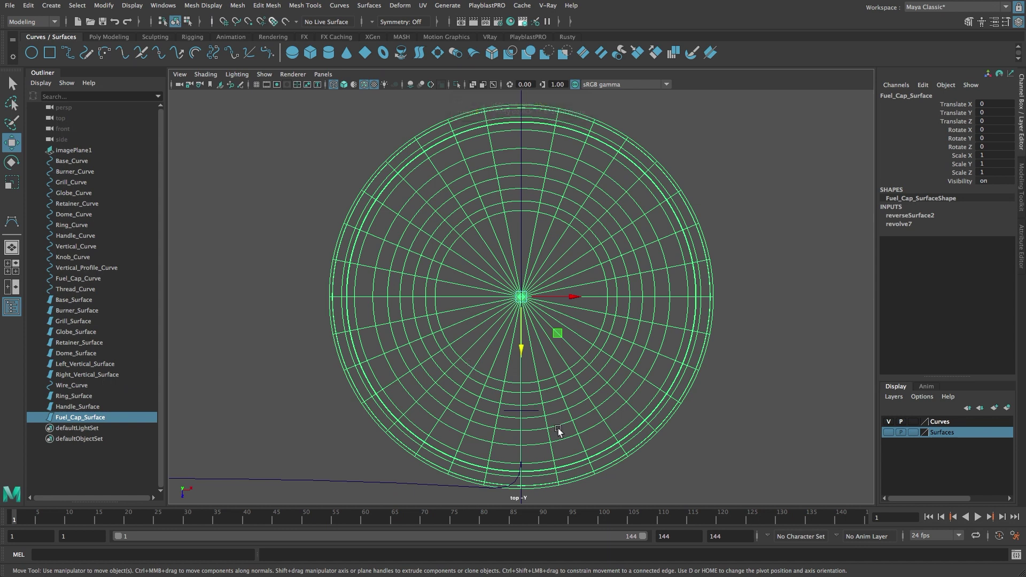
pyautogui.rightClick(571, 420)
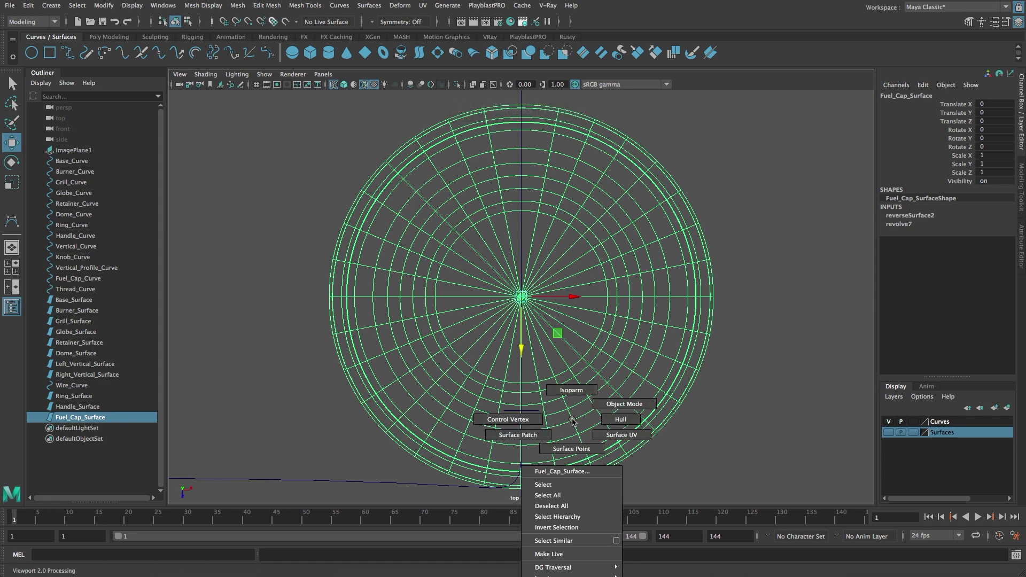
pyautogui.click(609, 421)
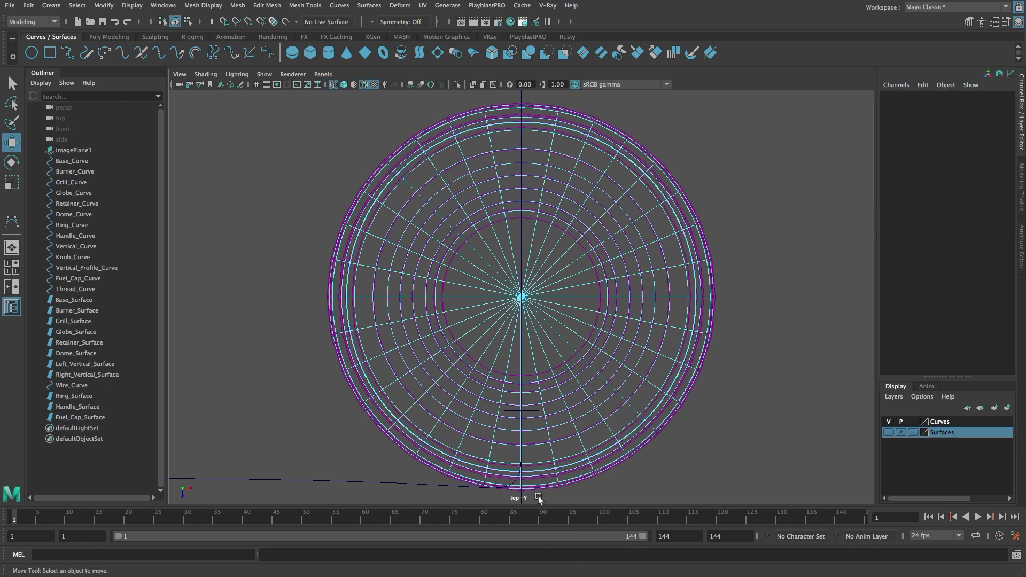
# Step: Lasso alternating rim control vertices of the fuel cap and scale them inward
pyautogui.click(12, 84)
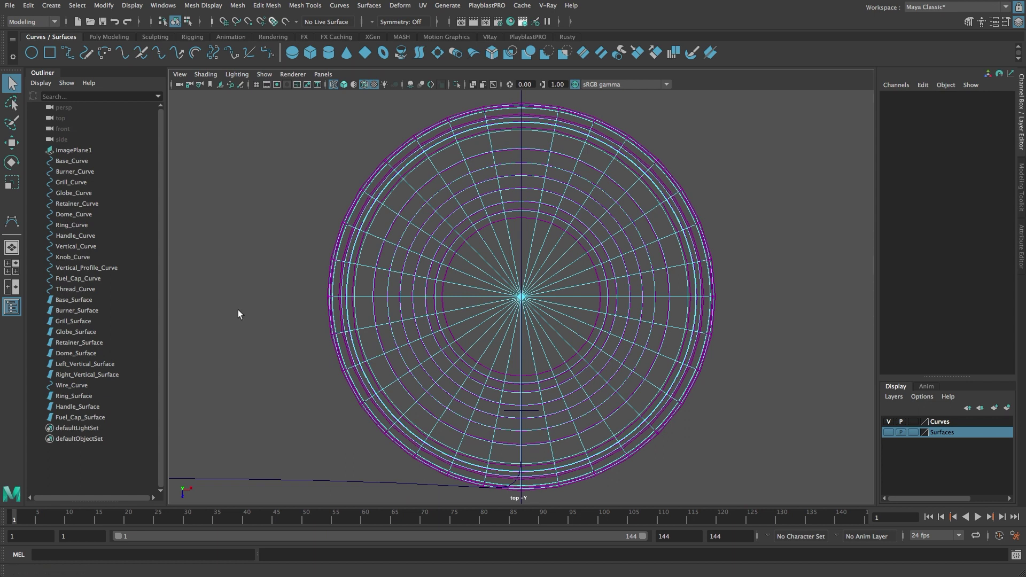
pyautogui.click(537, 469)
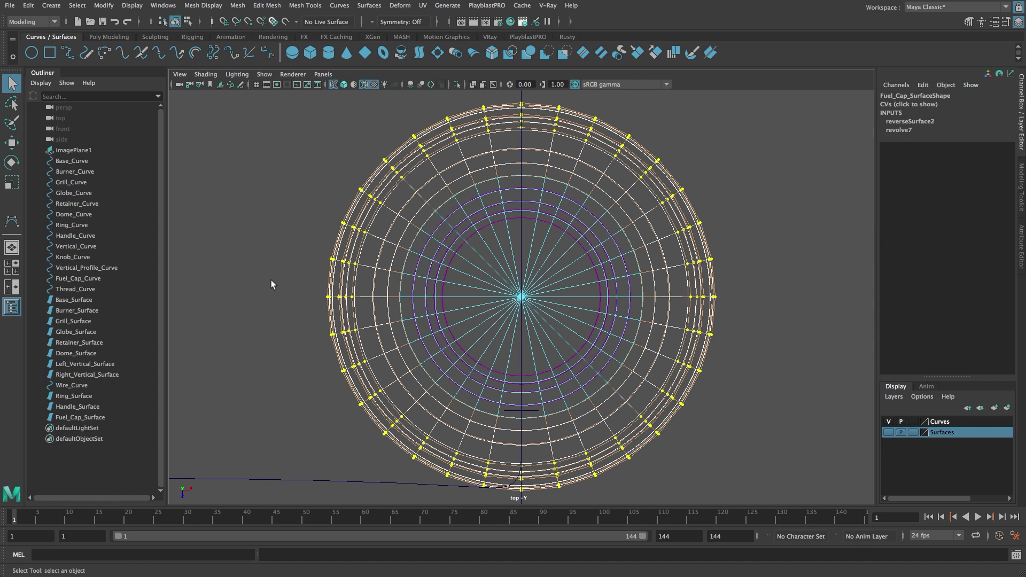
pyautogui.click(12, 103)
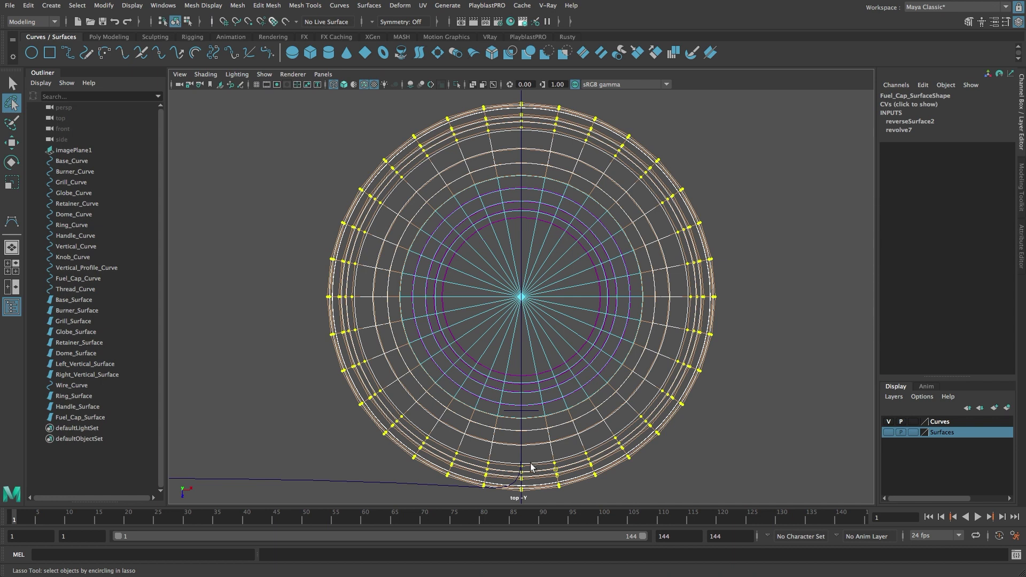
pyautogui.moveTo(530, 448); pyautogui.dragTo(492, 448, button='right')
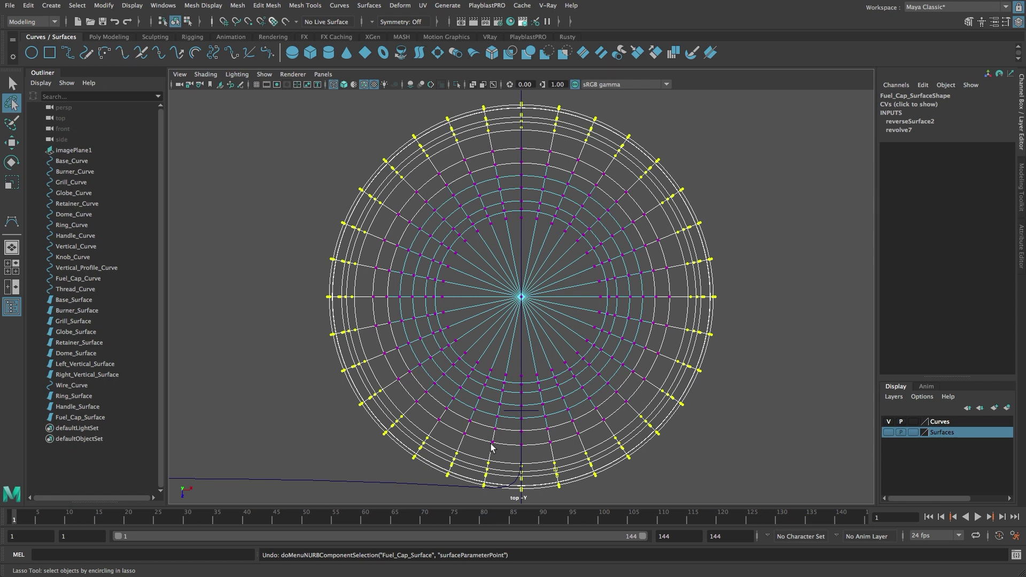
pyautogui.moveTo(492, 448)
pyautogui.mouseDown()
pyautogui.moveTo(566, 469)
pyautogui.moveTo(628, 437)
pyautogui.moveTo(723, 348)
pyautogui.moveTo(678, 257)
pyautogui.moveTo(692, 201)
pyautogui.moveTo(608, 136)
pyautogui.moveTo(428, 162)
pyautogui.moveTo(355, 258)
pyautogui.moveTo(335, 321)
pyautogui.moveTo(403, 467)
pyautogui.moveTo(500, 476)
pyautogui.moveTo(499, 455)
pyautogui.mouseUp()
pyautogui.press('r')
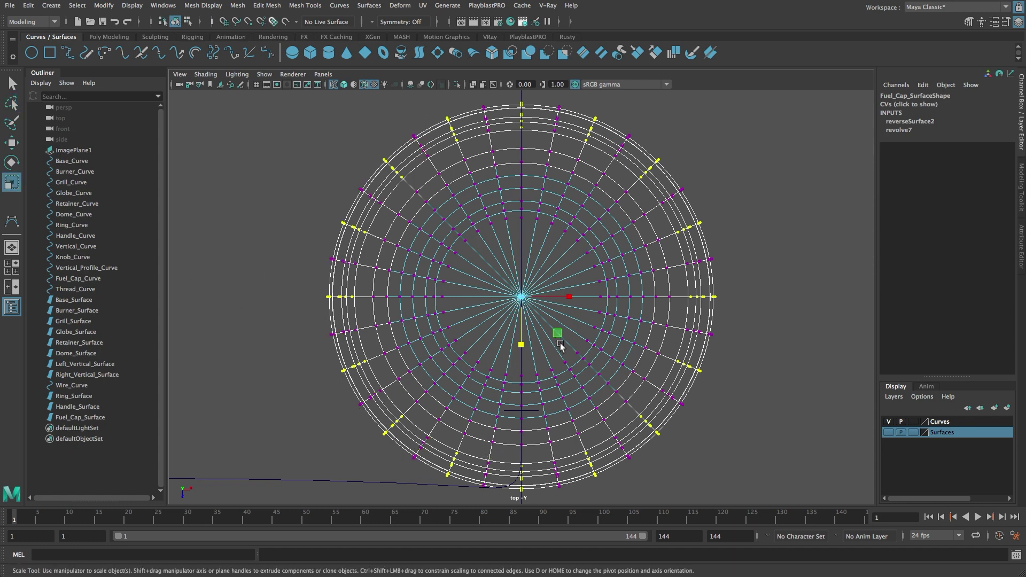
pyautogui.moveTo(521, 297); pyautogui.dragTo(470, 292)
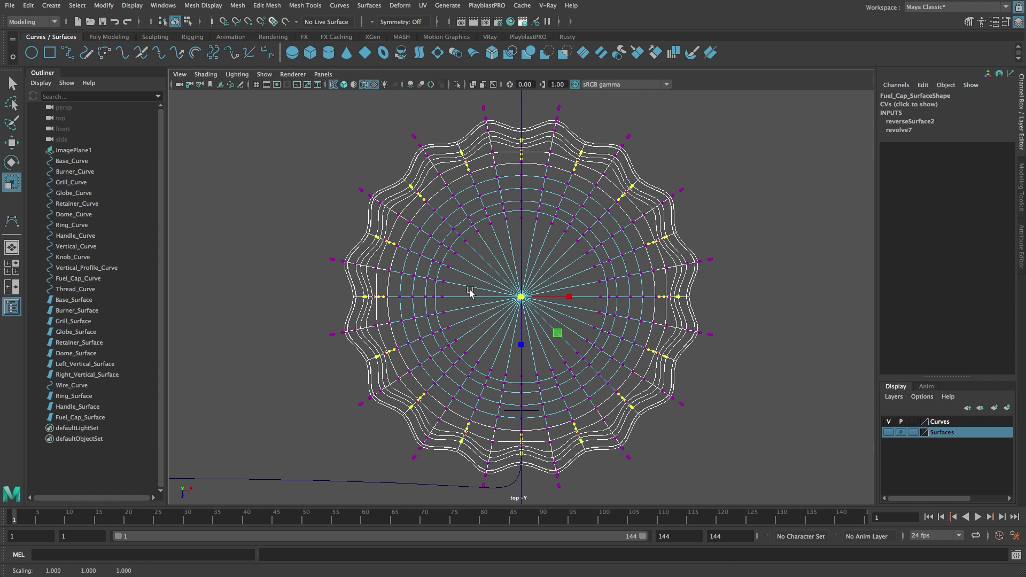
# Step: Return to object mode with shaded display in the side view
pyautogui.press('F8')
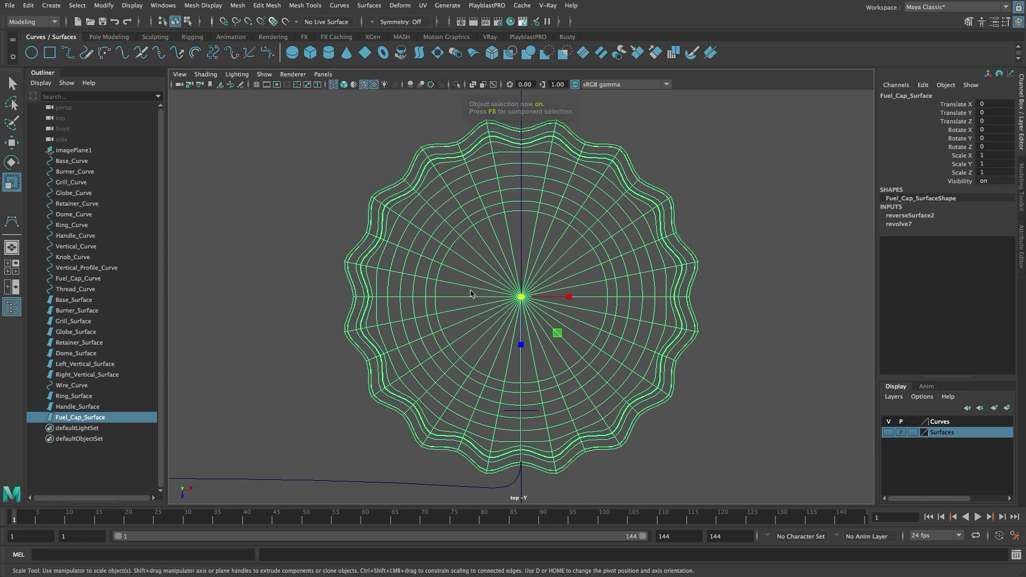
pyautogui.press('5')
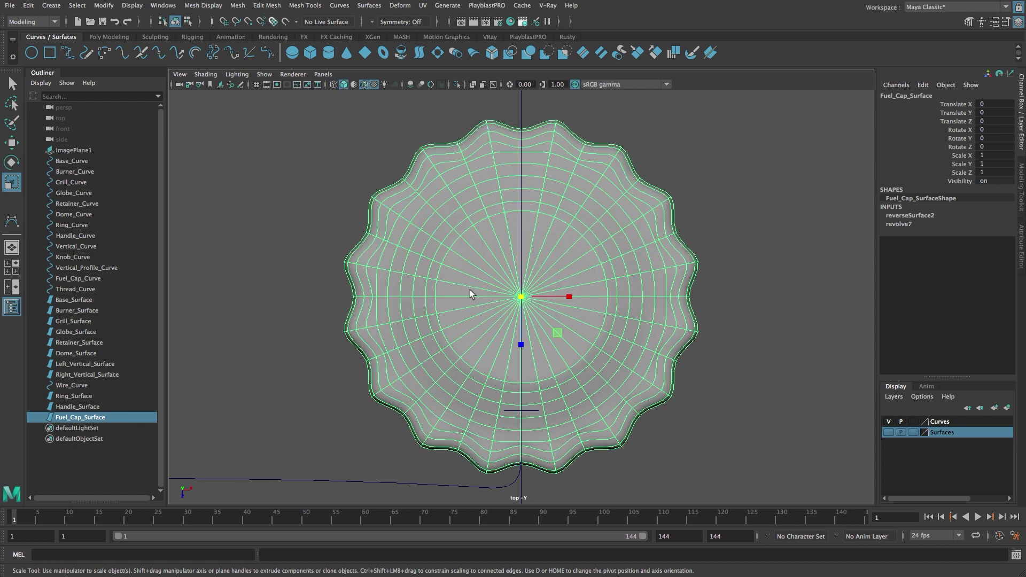
pyautogui.click(12, 84)
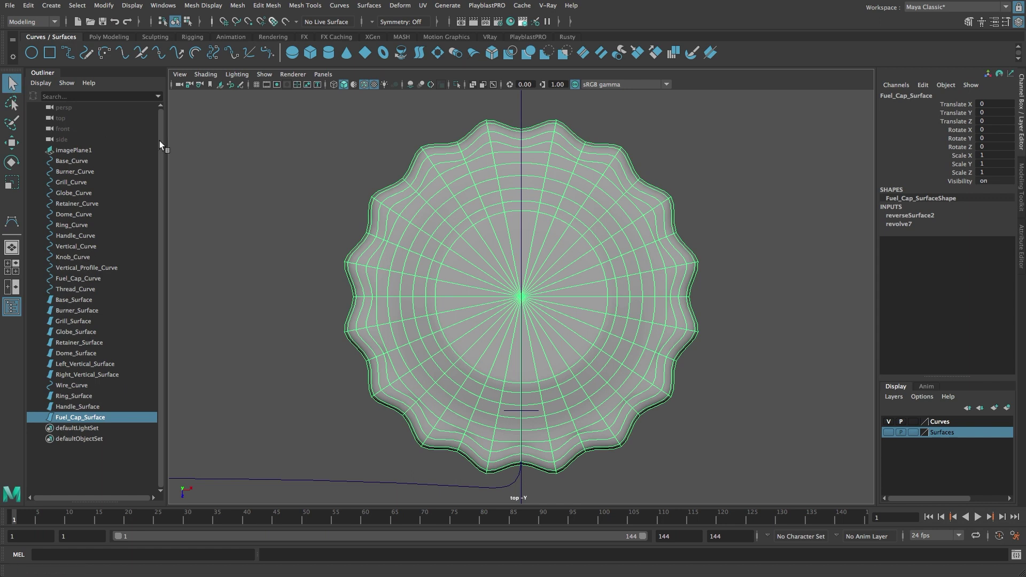
pyautogui.press('space')
pyautogui.moveTo(489, 302); pyautogui.dragTo(529, 303)
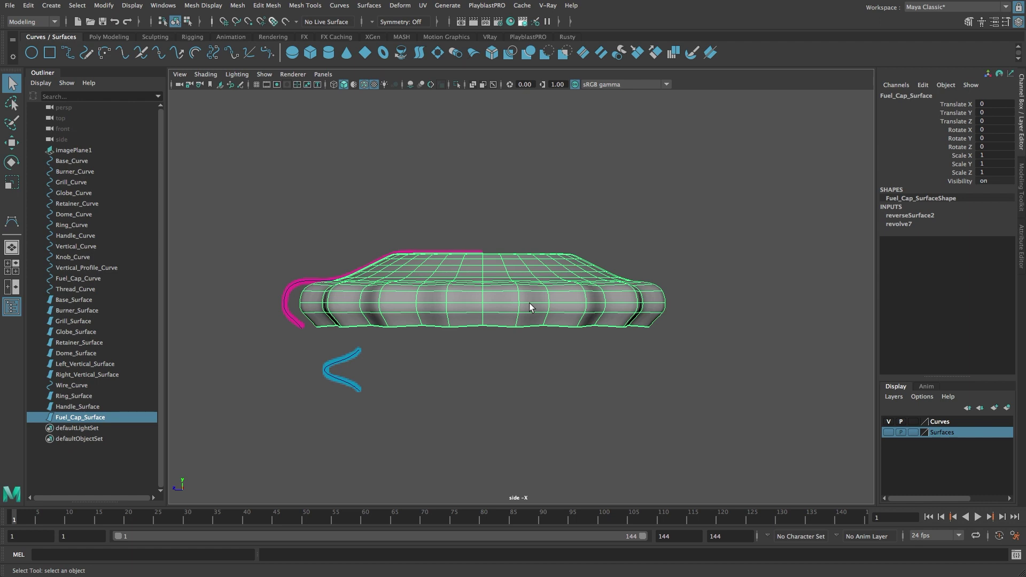
# Step: Select the thread profile curve and reset the Duplicate Special options
pyautogui.keyDown('alt'); pyautogui.moveTo(535, 365); pyautogui.dragTo(572, 264, button='middle'); pyautogui.keyUp('alt')
pyautogui.click(386, 268)
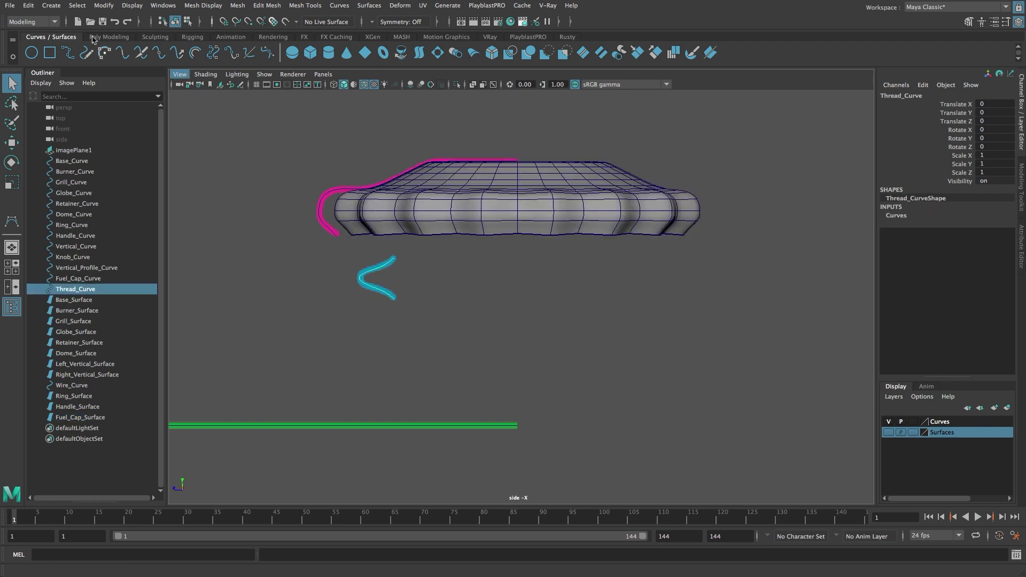
pyautogui.click(28, 6)
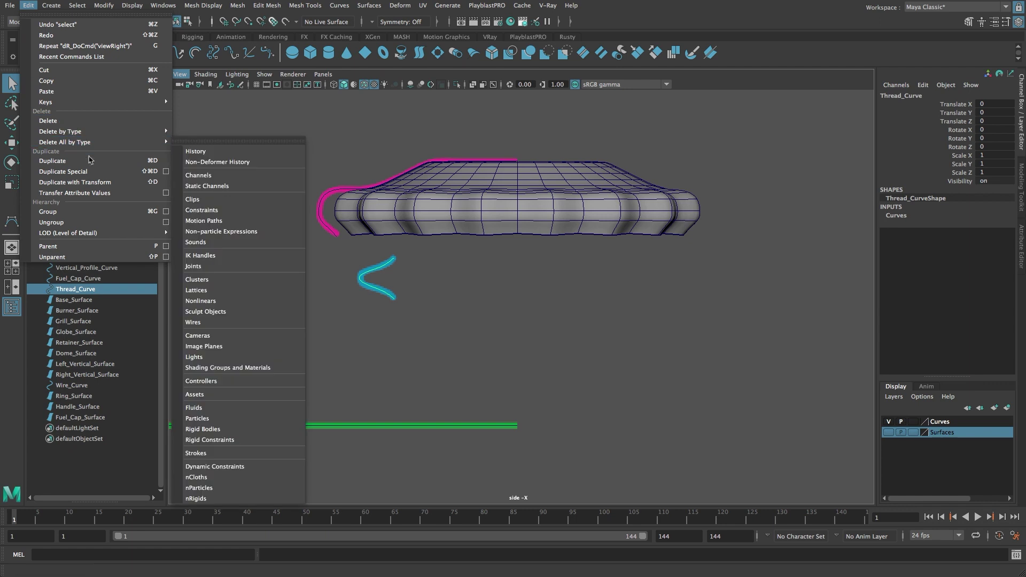
pyautogui.click(166, 172)
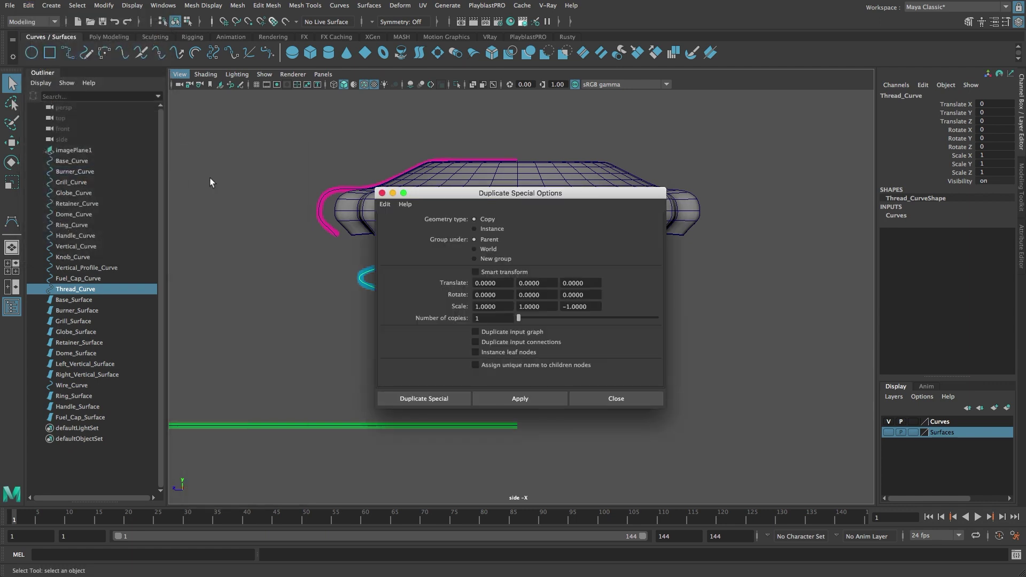
pyautogui.click(384, 204)
pyautogui.click(440, 225)
# Step: Make 40 copies of the thread curve with Translate Y -0.04 and Rotate Y 45
pyautogui.click(544, 283)
pyautogui.write('-0.04')
pyautogui.press('Return')
pyautogui.click(537, 294)
pyautogui.write('45')
pyautogui.press('Return')
pyautogui.click(481, 317)
pyautogui.write('40')
pyautogui.press('Return')
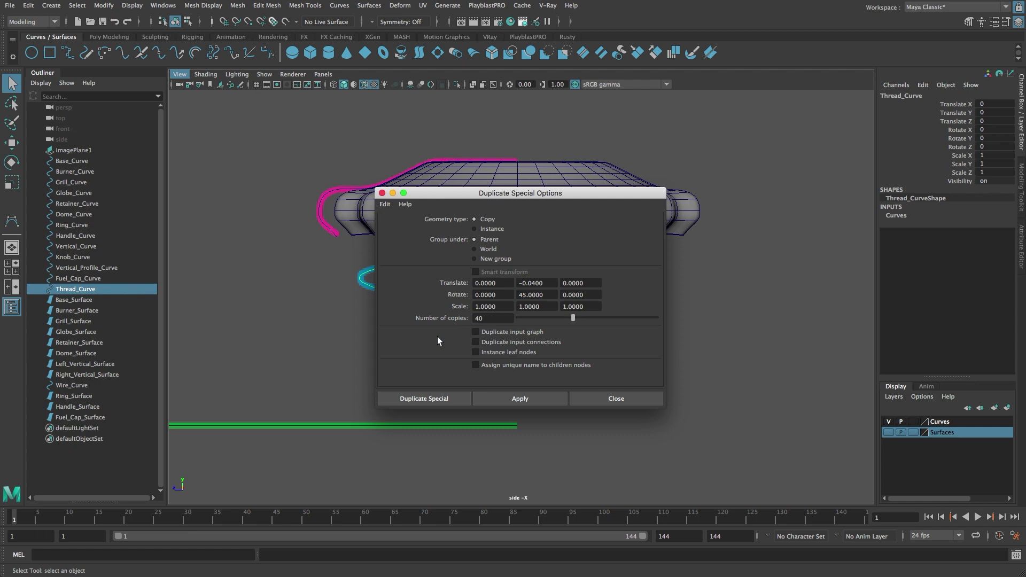
pyautogui.click(457, 398)
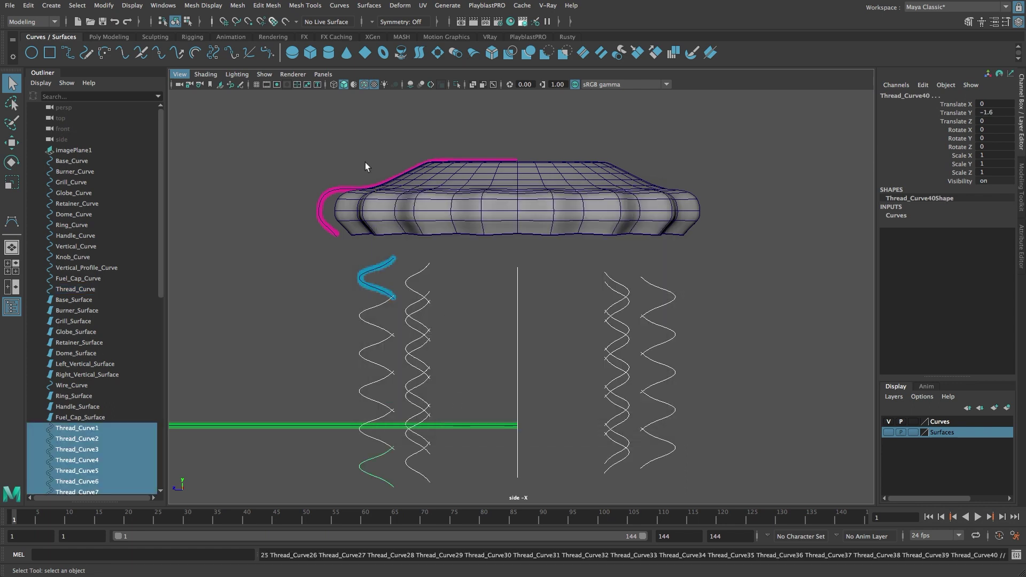
# Step: Loft Thread_Curve and its 40 copies with reset loft options into loftedSurface1
pyautogui.click(369, 5)
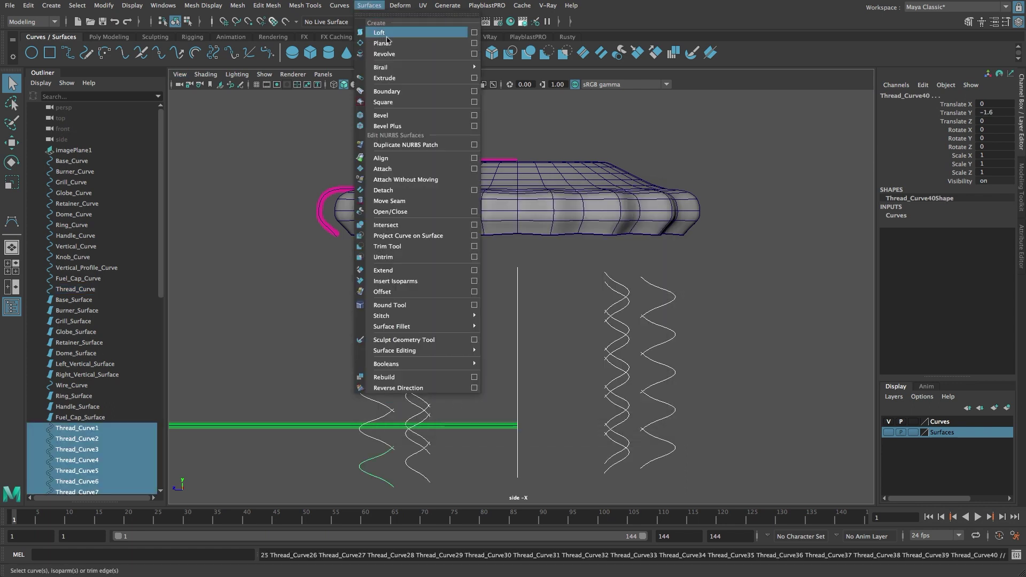
pyautogui.click(474, 33)
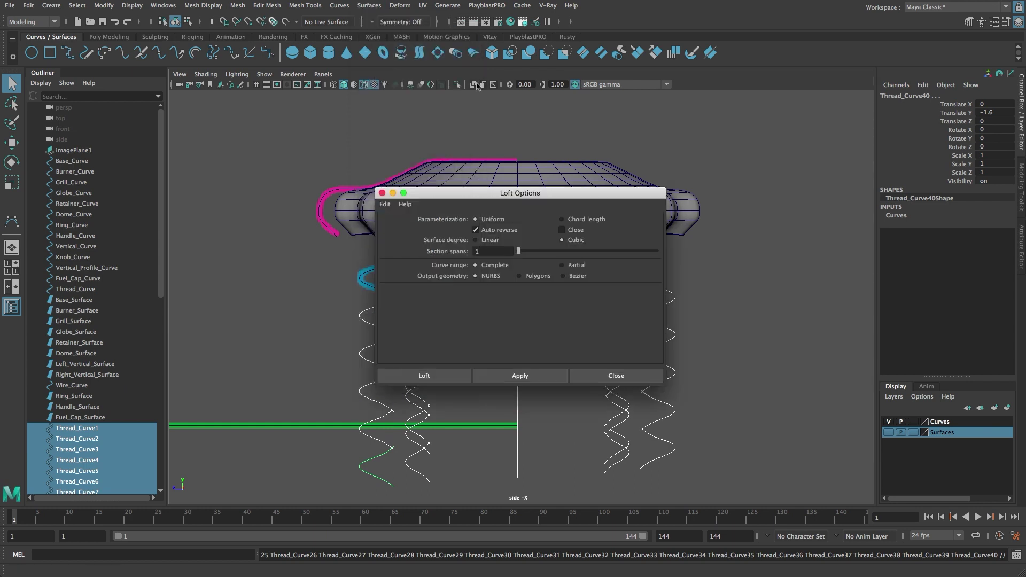
pyautogui.click(383, 205)
pyautogui.click(453, 224)
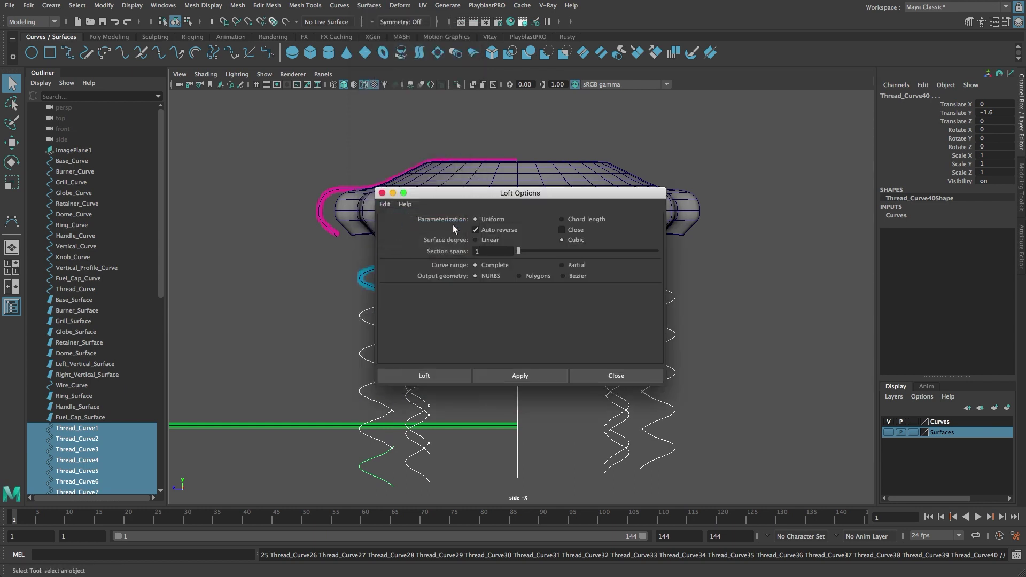
pyautogui.click(443, 374)
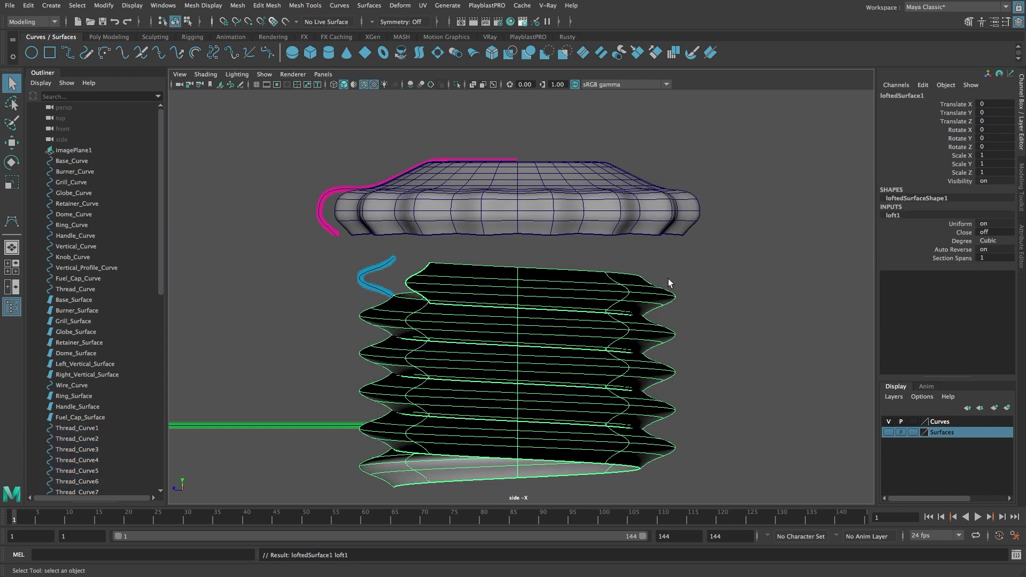
pyautogui.click(369, 5)
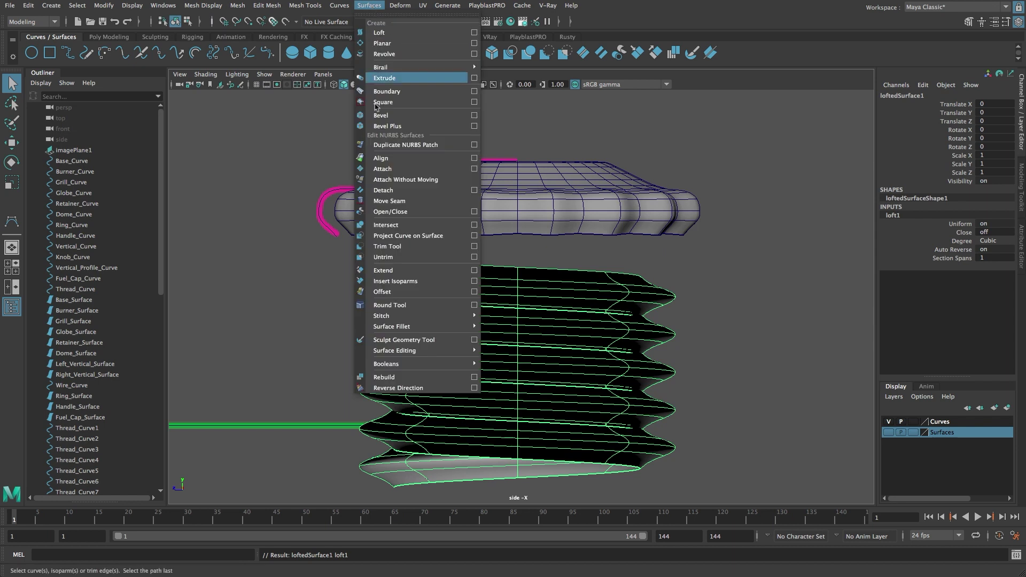
# Step: Reverse the lofted surface's direction and rename it Thread_Surface
pyautogui.click(433, 389)
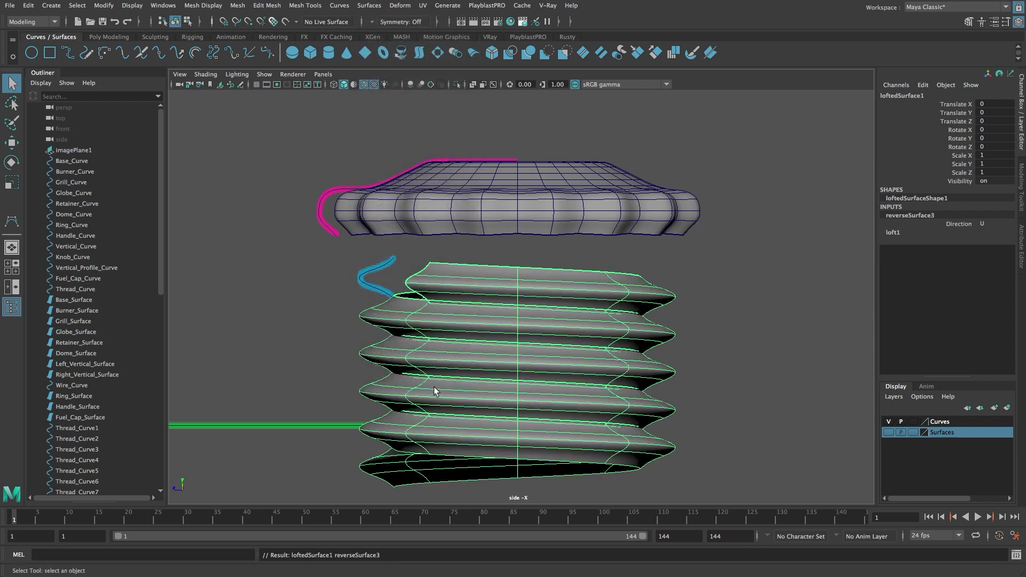
pyautogui.doubleClick(901, 95)
pyautogui.write('Thread_Surfac')
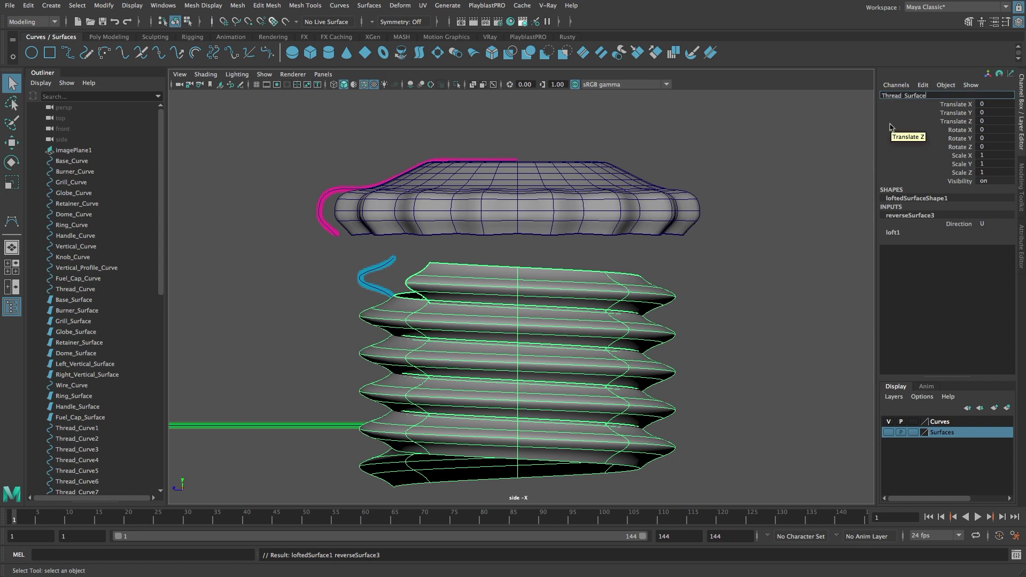
pyautogui.press('Return')
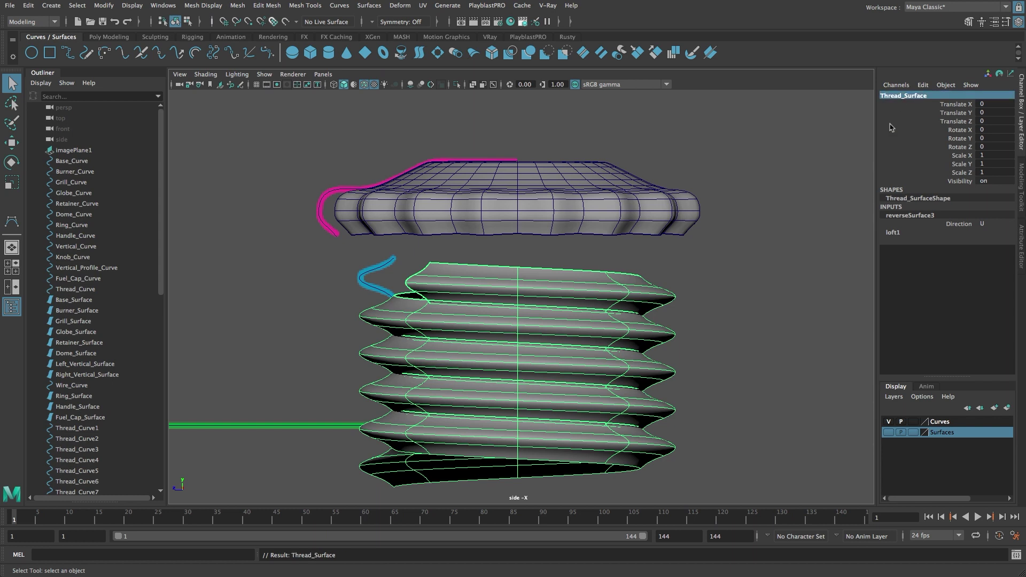
# Step: Delete Thread_Surface's history and center its pivot
pyautogui.click(28, 6)
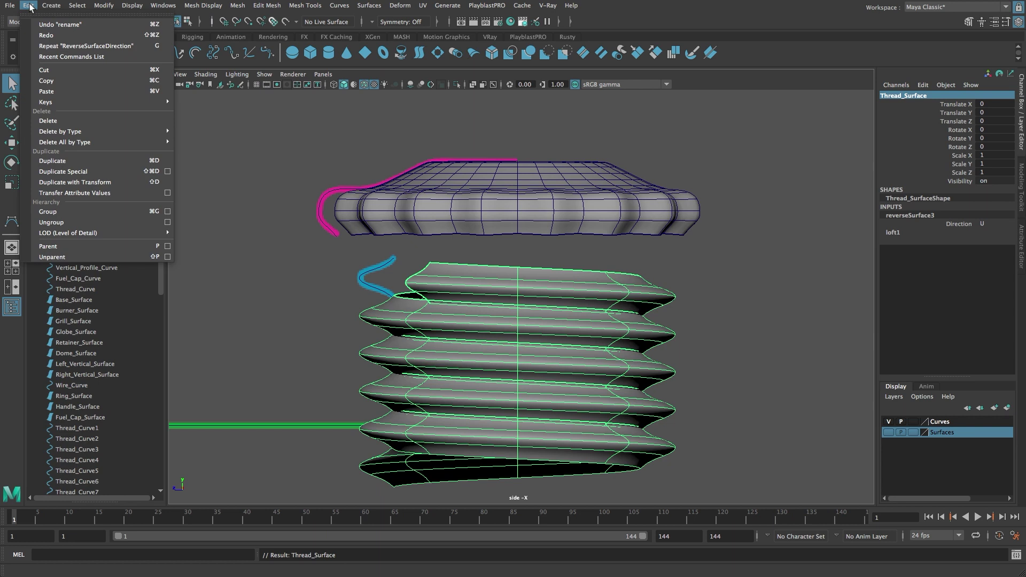
pyautogui.moveTo(145, 143)
pyautogui.click(197, 152)
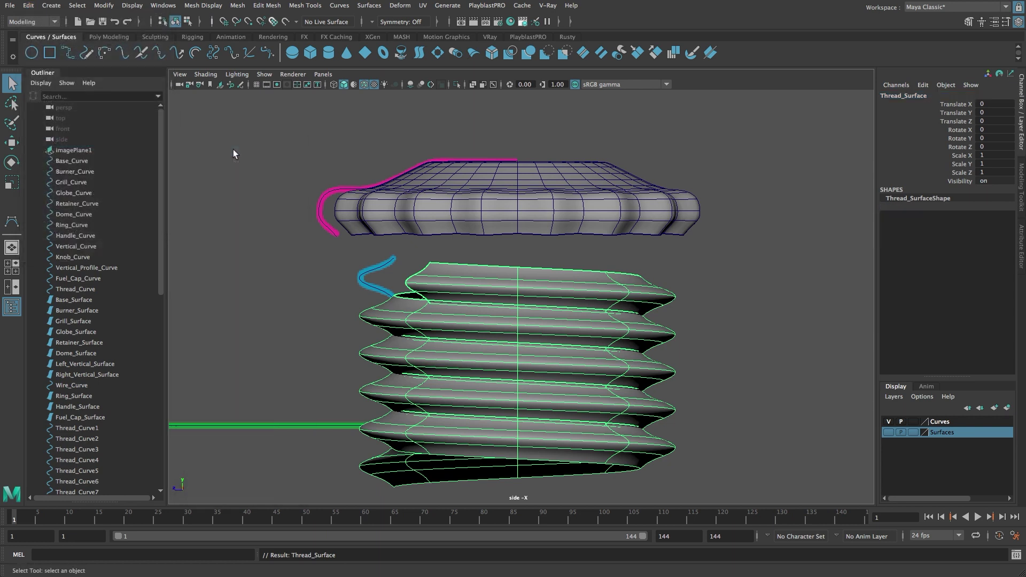
pyautogui.click(104, 6)
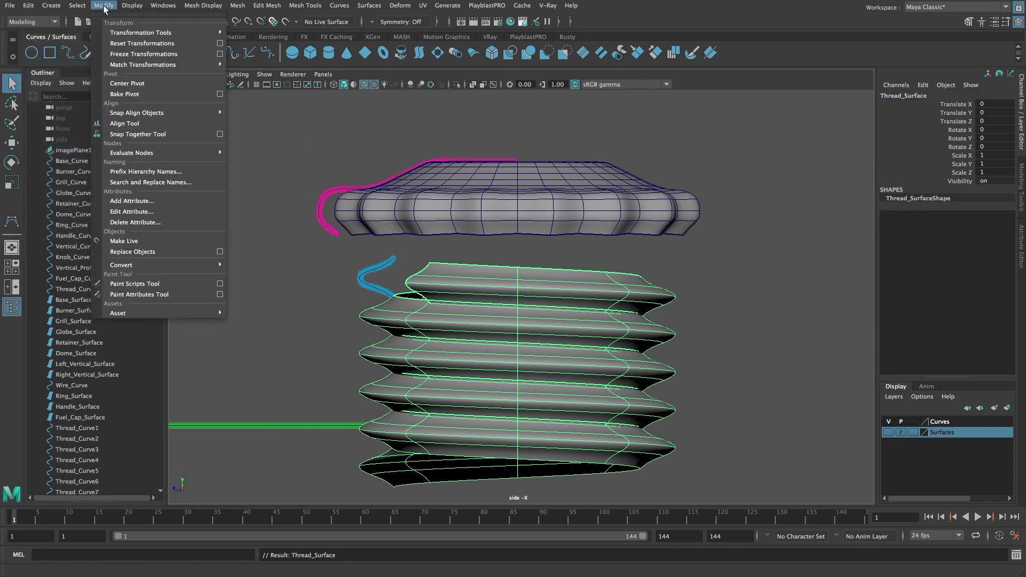
pyautogui.click(152, 84)
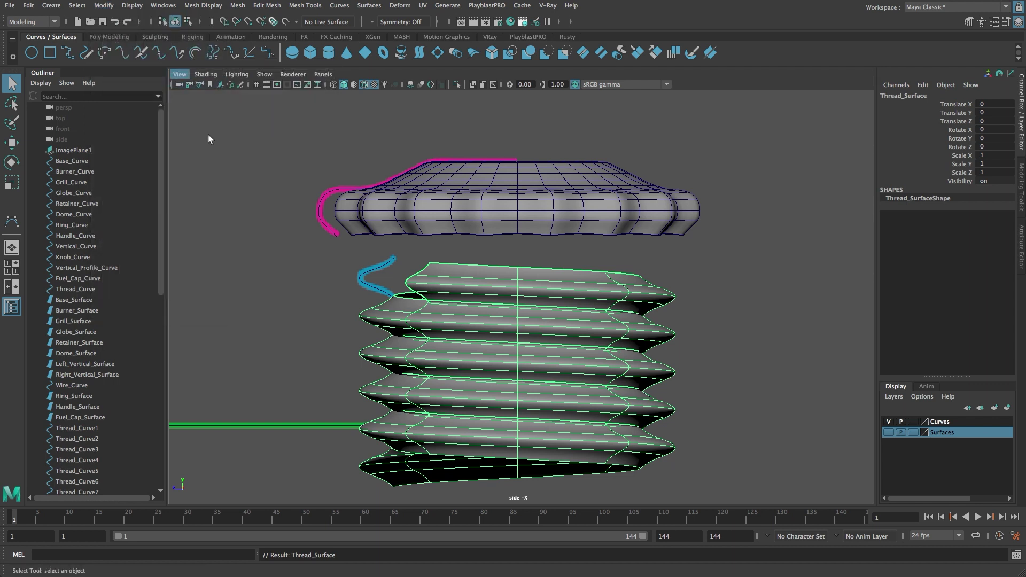
pyautogui.press('w')
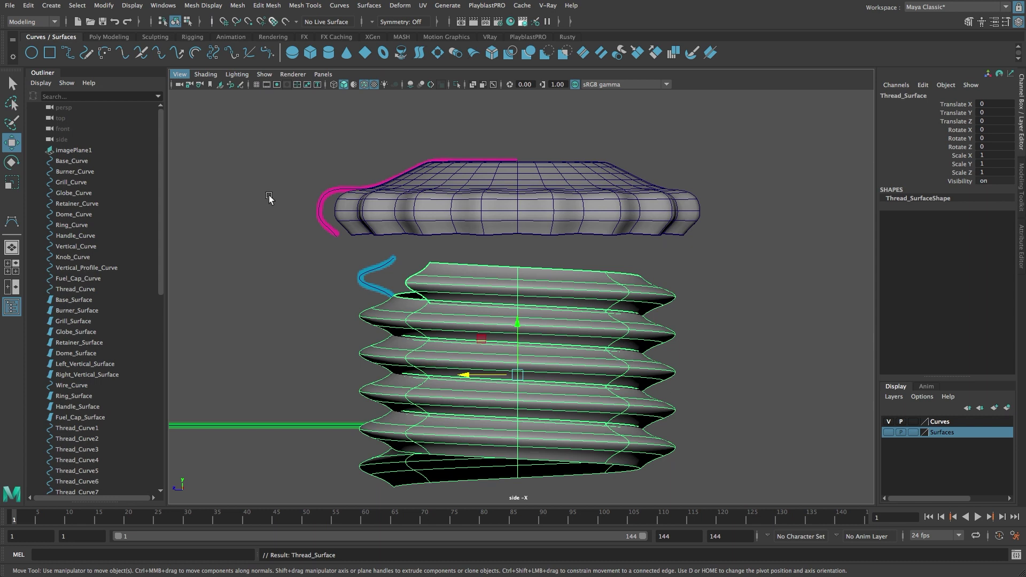
pyautogui.click(513, 186)
# Step: Lower Fuel_Cap_Surface onto the thread top and group it with Thread_Surface
pyautogui.moveTo(517, 371); pyautogui.dragTo(520, 444)
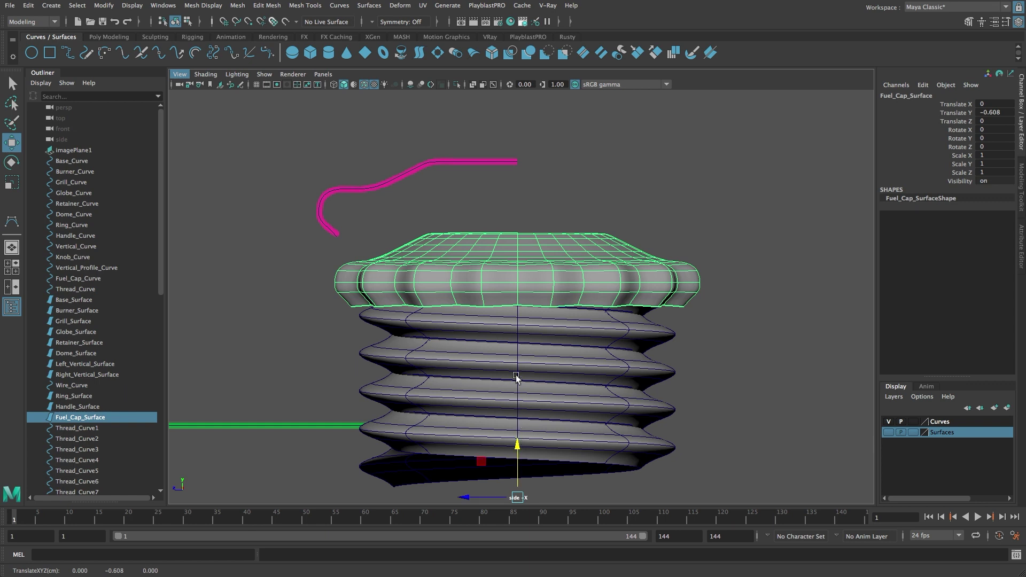
pyautogui.click(496, 327)
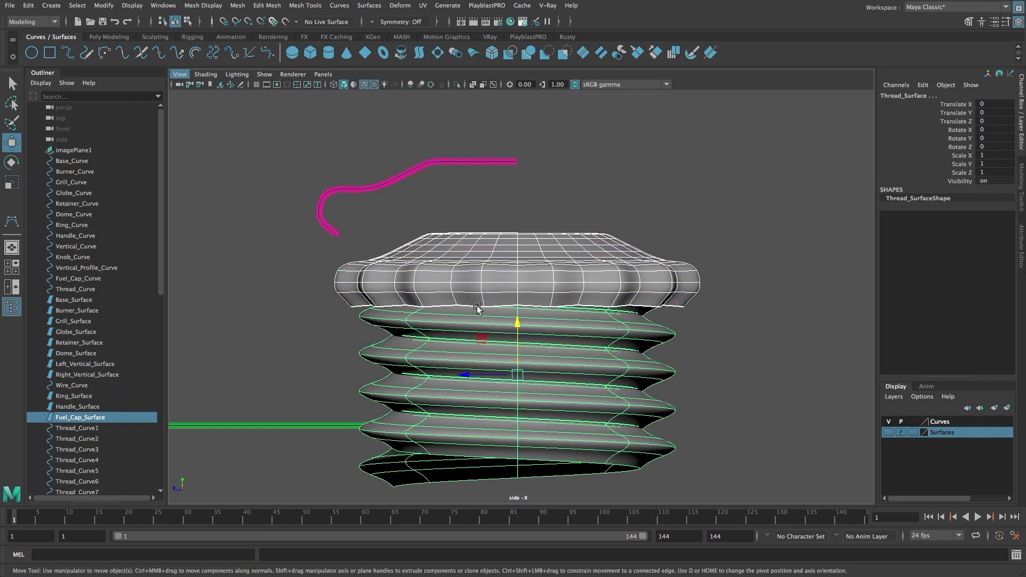
pyautogui.click(28, 5)
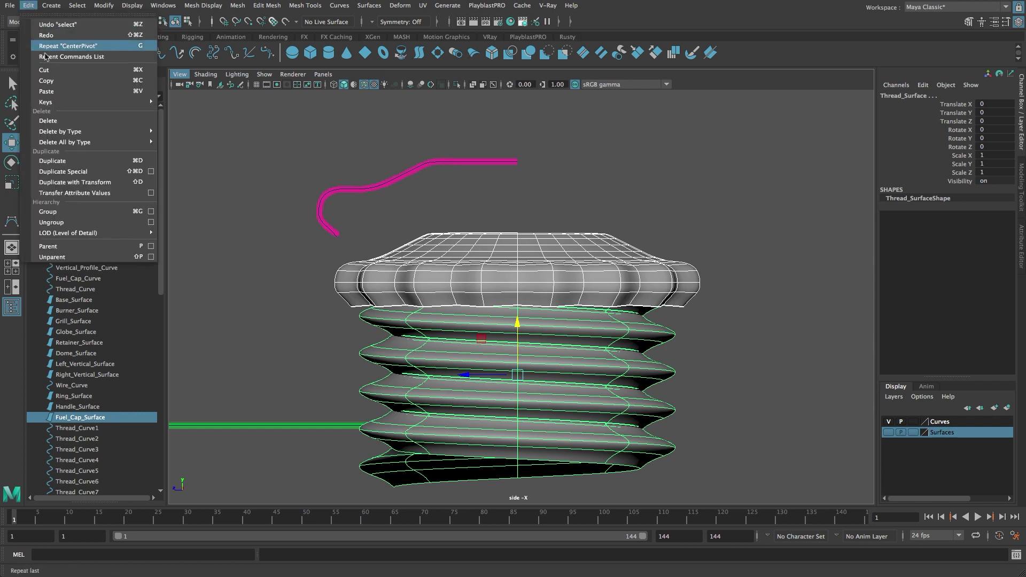
pyautogui.click(82, 212)
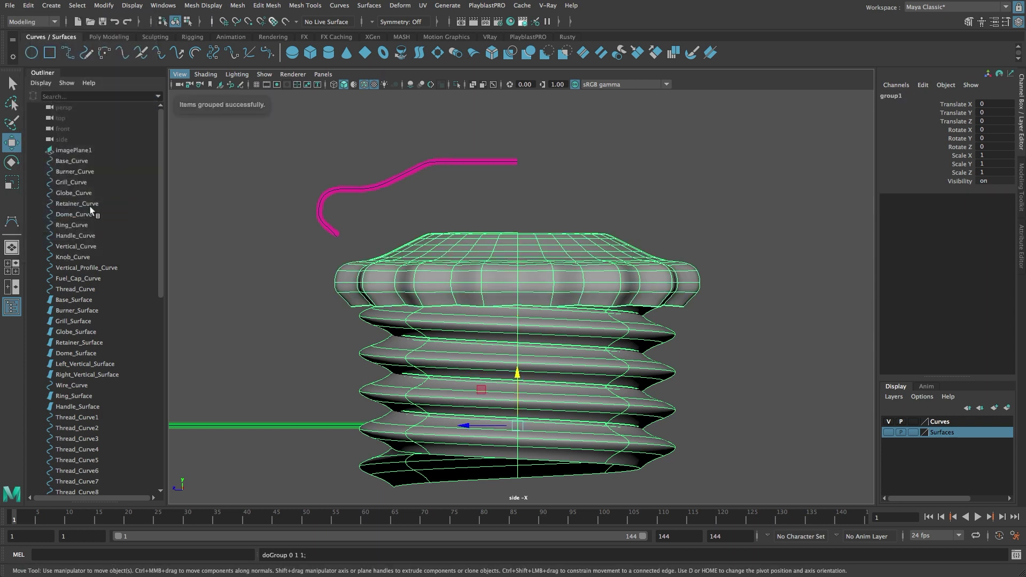
# Step: Rename the new group to Cap
pyautogui.click(902, 95)
pyautogui.write('cap')
pyautogui.press('Return')
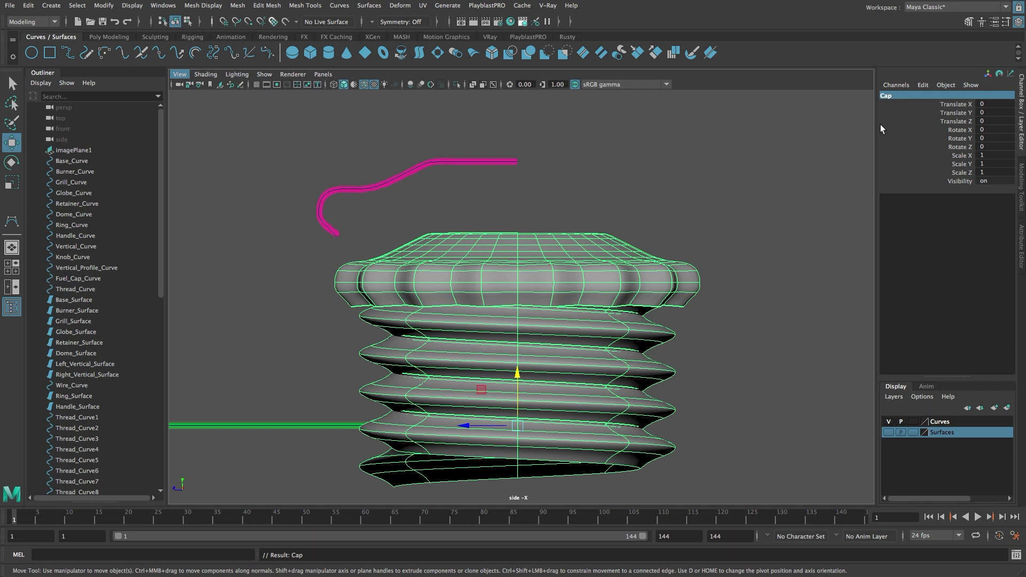
pyautogui.click(995, 104)
# Step: Move the Cap group to Translate X 8 and Translate Y 4.5
pyautogui.write('8')
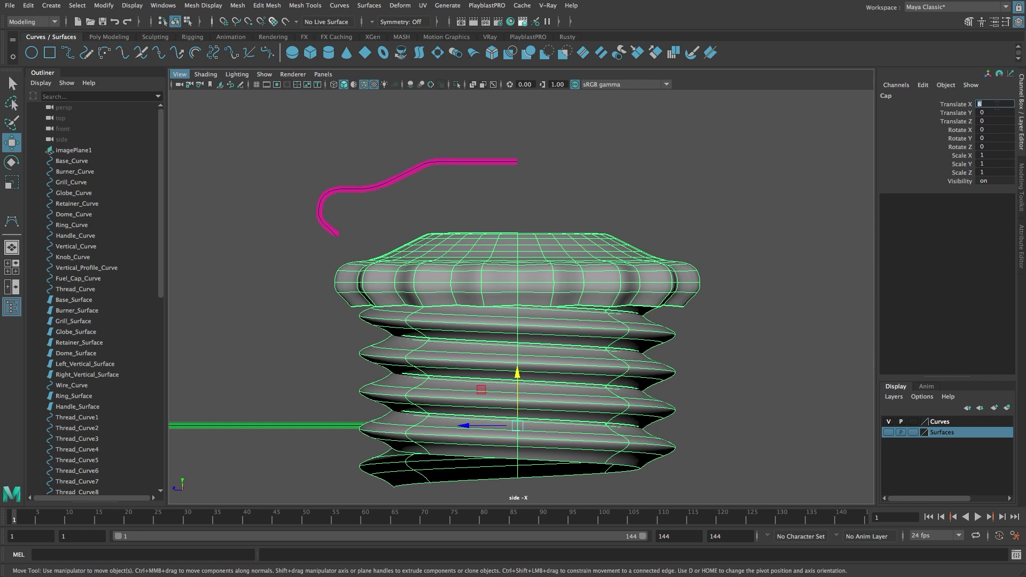
pyautogui.click(996, 113)
pyautogui.write('4.5')
pyautogui.press('Return')
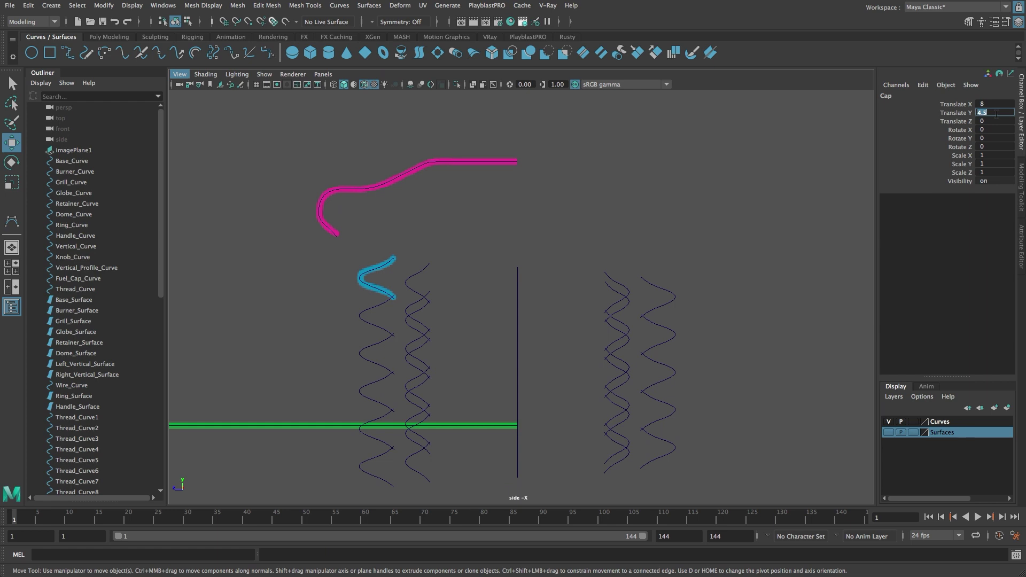
# Step: Scale the Cap group uniformly to 0.8 on X, Y and Z
pyautogui.moveTo(987, 154); pyautogui.dragTo(987, 172)
pyautogui.write('0.8')
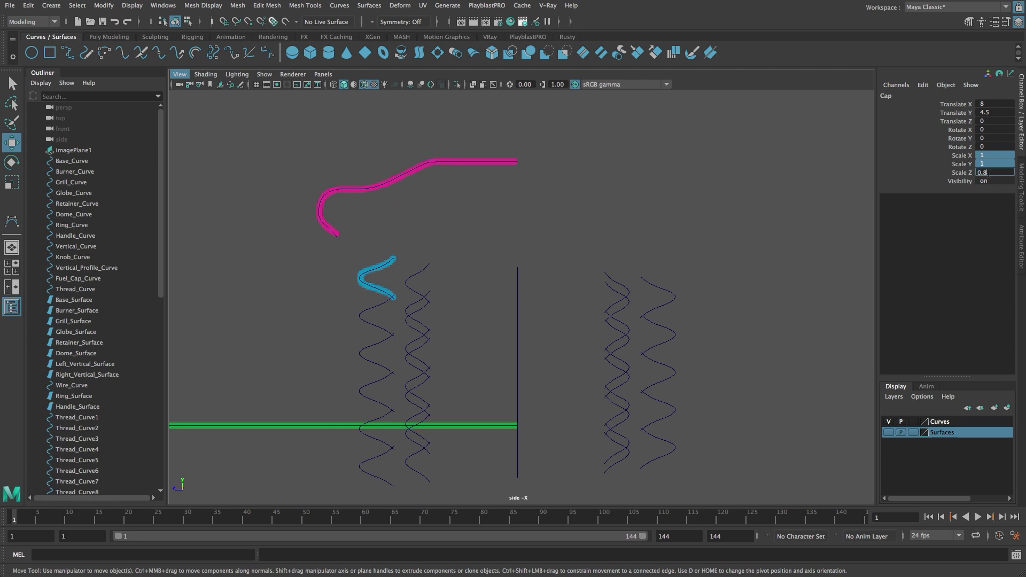
pyautogui.press('Return')
pyautogui.click(606, 183)
pyautogui.scroll(-6, 603, 213)
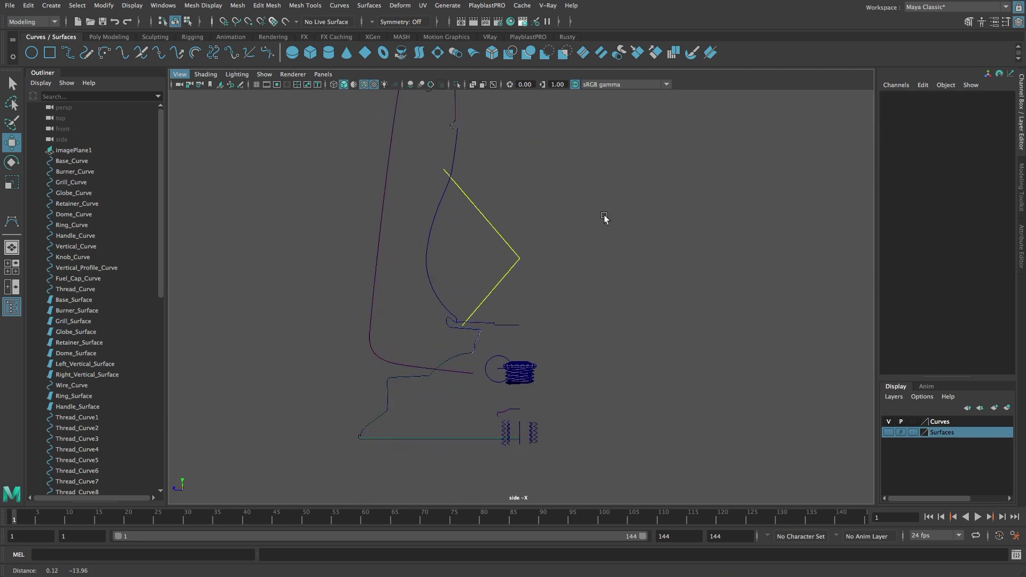
# Step: Switch to the perspective view and select the whole Cap group
pyautogui.press('space')
pyautogui.moveTo(597, 412); pyautogui.dragTo(592, 390)
pyautogui.click(601, 449)
pyautogui.press('f')
pyautogui.keyDown('alt'); pyautogui.moveTo(735, 412); pyautogui.dragTo(556, 426, button='right'); pyautogui.keyUp('alt')
pyautogui.keyDown('alt'); pyautogui.moveTo(556, 426); pyautogui.dragTo(625, 399); pyautogui.keyUp('alt')
pyautogui.click(636, 400)
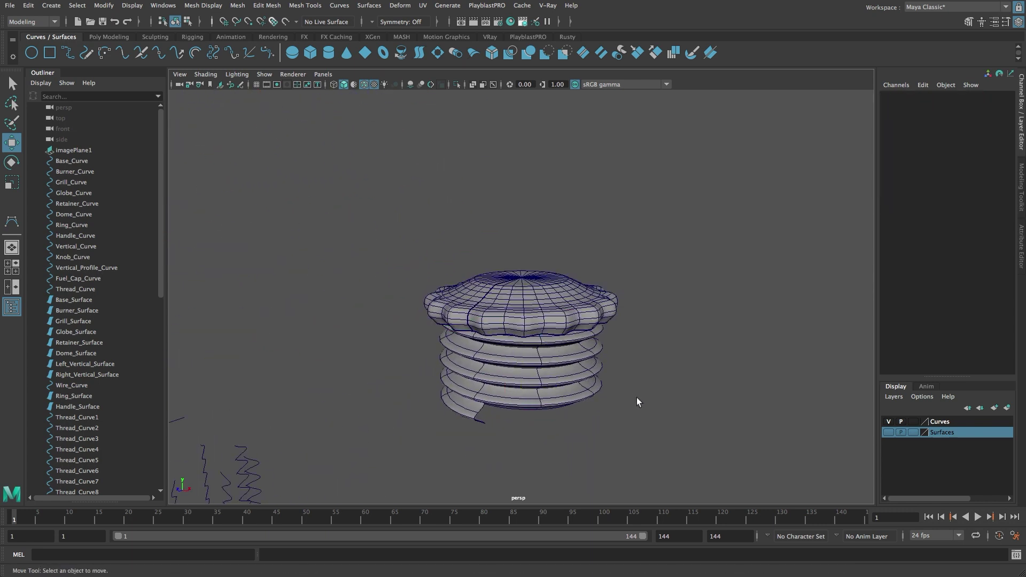
pyautogui.click(584, 383)
pyautogui.press('Up')
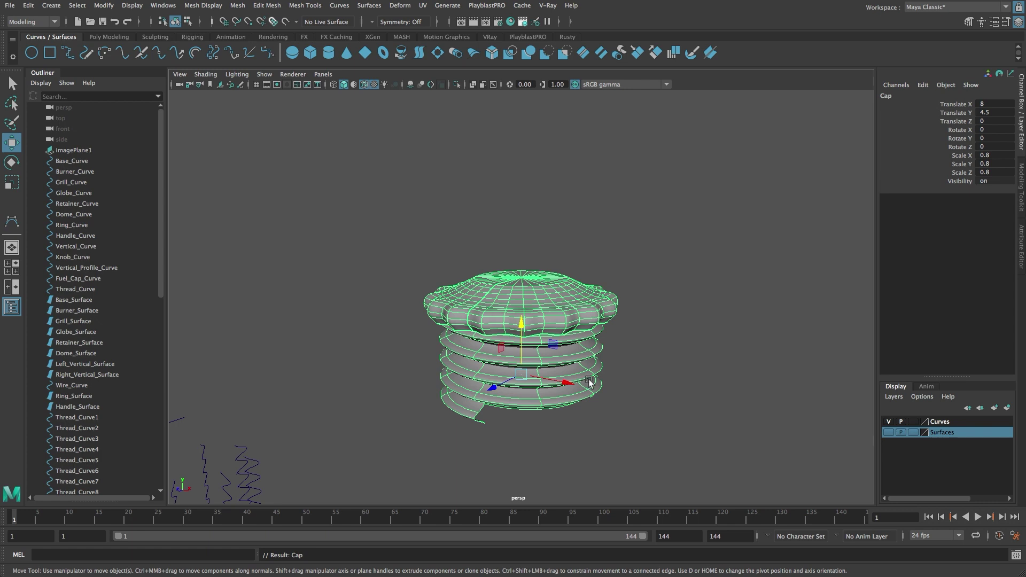
# Step: Add the Cap group to the Surfaces layer and turn that layer's visibility on
pyautogui.rightClick(958, 430)
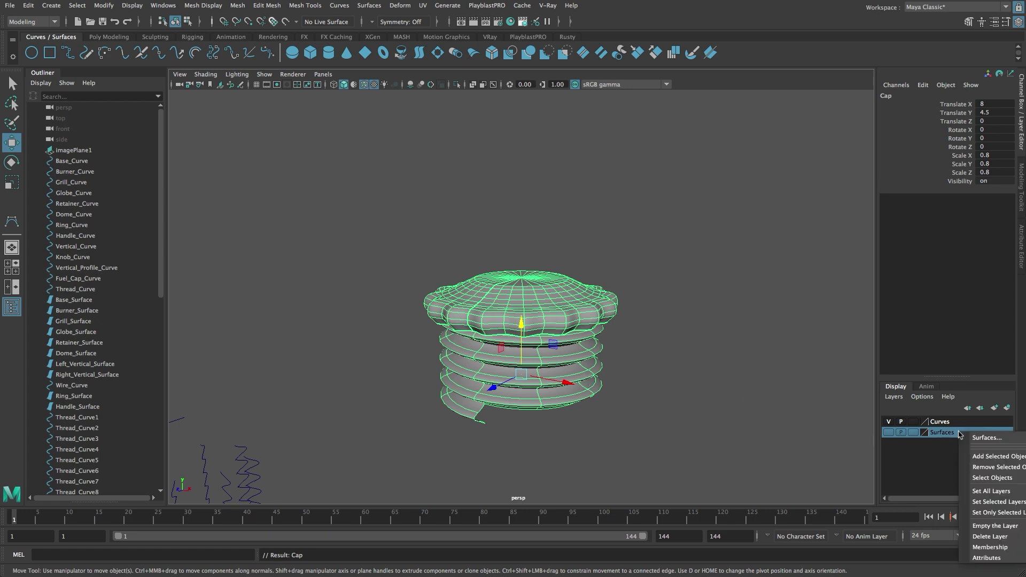
pyautogui.click(982, 455)
pyautogui.click(671, 419)
pyautogui.press('a')
pyautogui.press('q')
pyautogui.click(888, 432)
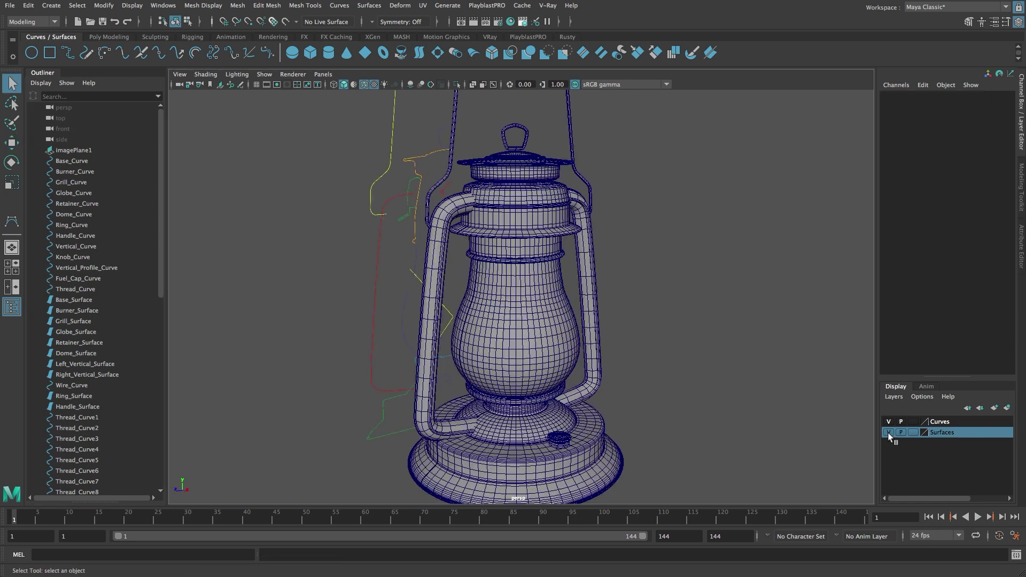
# Step: Orbit around the lamp and close in on the base to inspect the seated fuel cap
pyautogui.keyDown('alt'); pyautogui.moveTo(617, 439); pyautogui.dragTo(408, 424); pyautogui.keyUp('alt')
pyautogui.keyDown('alt'); pyautogui.moveTo(407, 424); pyautogui.dragTo(502, 444, button='right'); pyautogui.keyUp('alt')
pyautogui.keyDown('alt'); pyautogui.moveTo(502, 444); pyautogui.dragTo(528, 359); pyautogui.keyUp('alt')
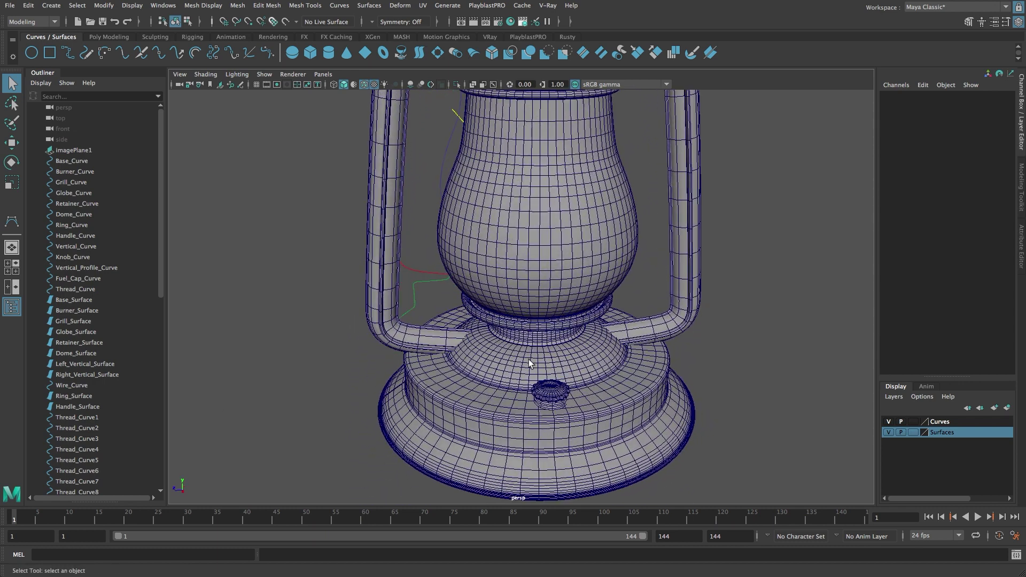